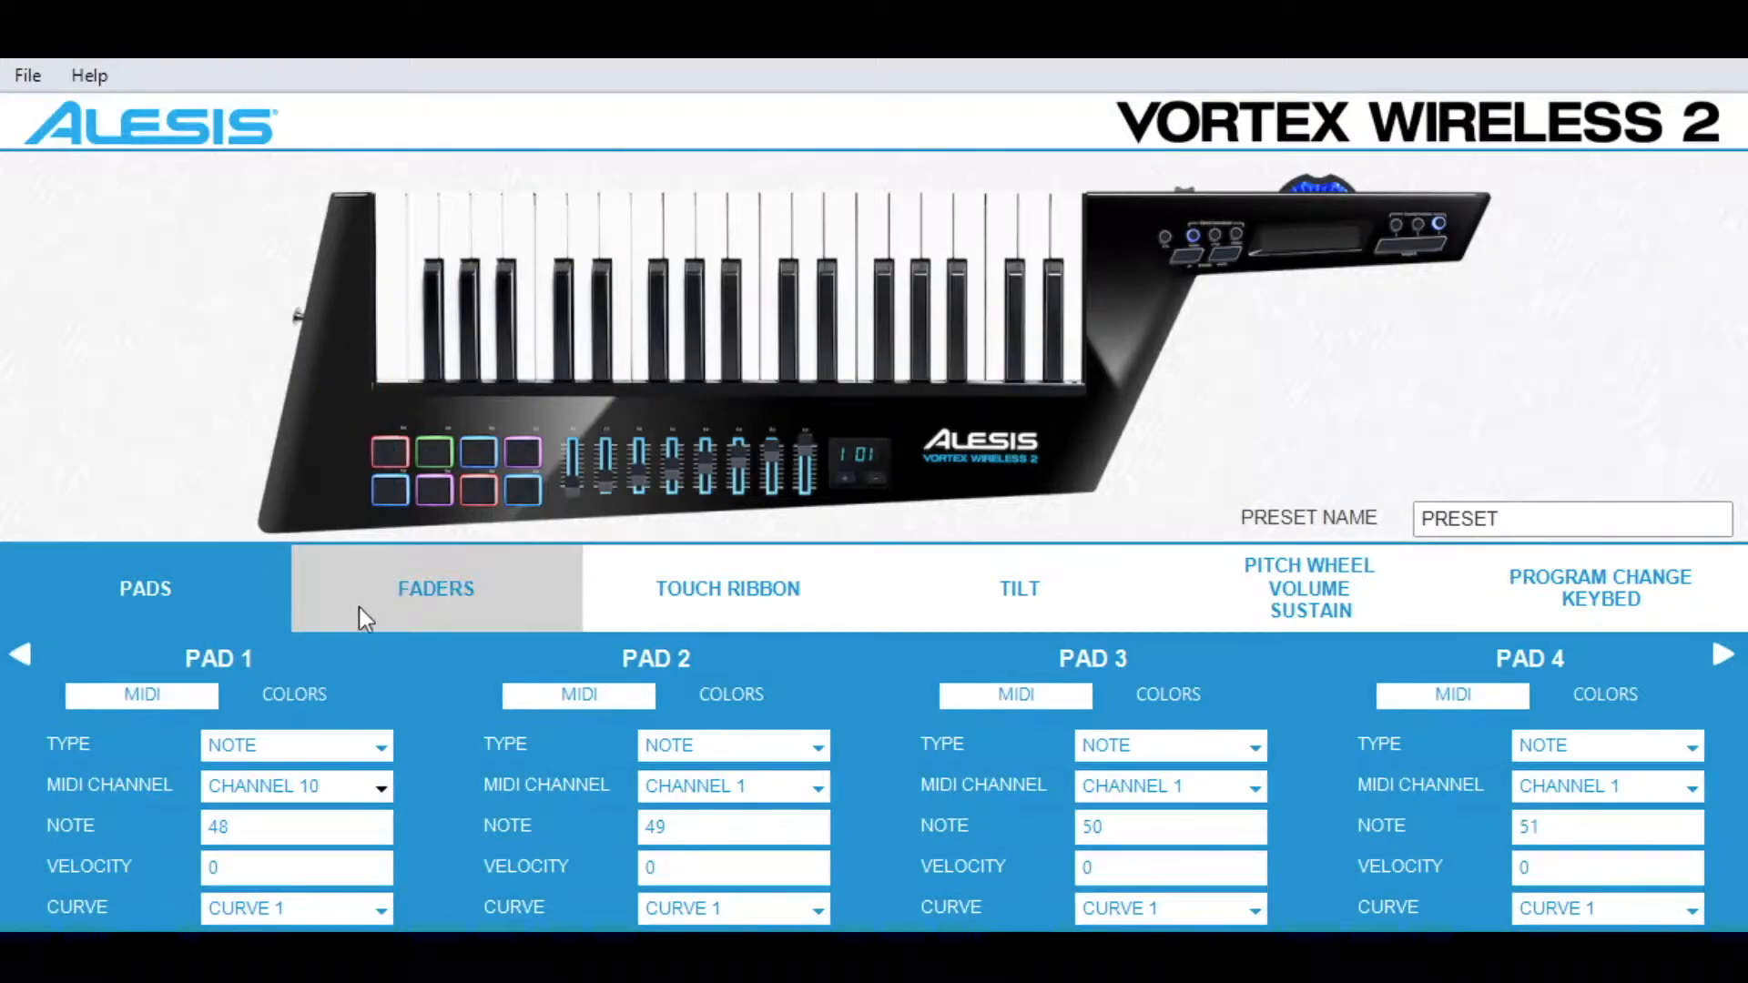
# Step: Set Pad 1's note to 42, and configure Pad 2 as a Note on Channel 10 with note 46
pyautogui.doubleClick(300, 830)
pyautogui.write('42')
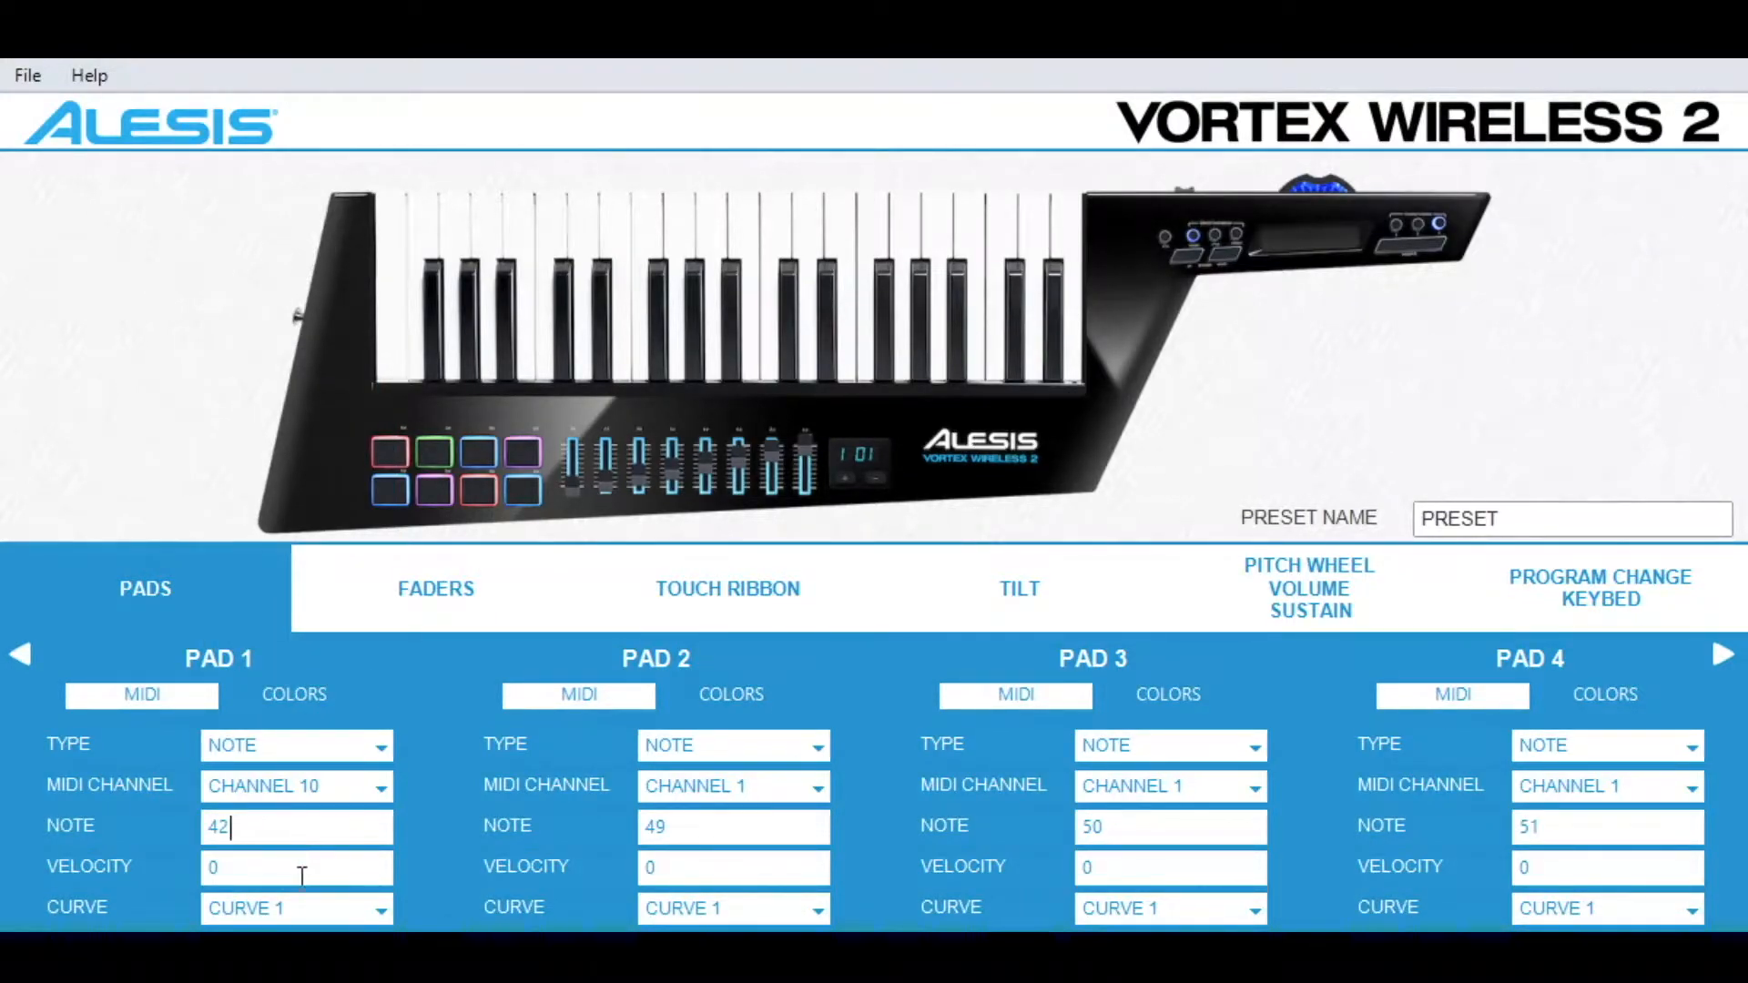
pyautogui.click(767, 750)
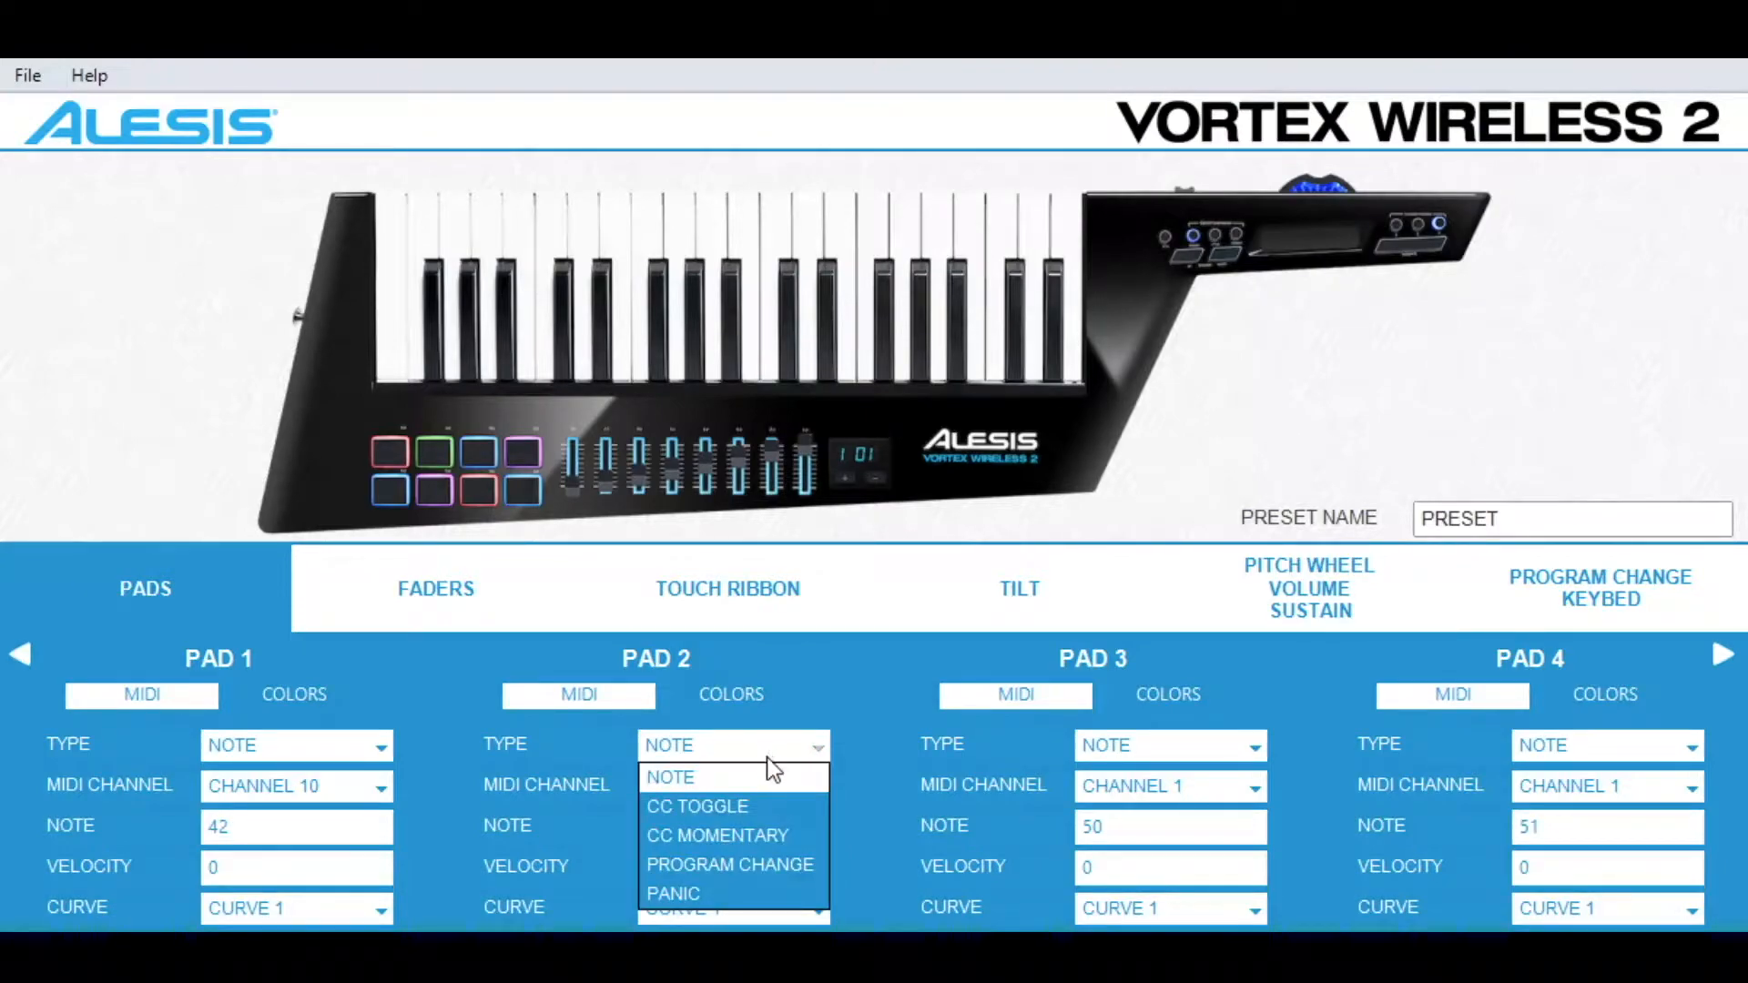
pyautogui.click(767, 771)
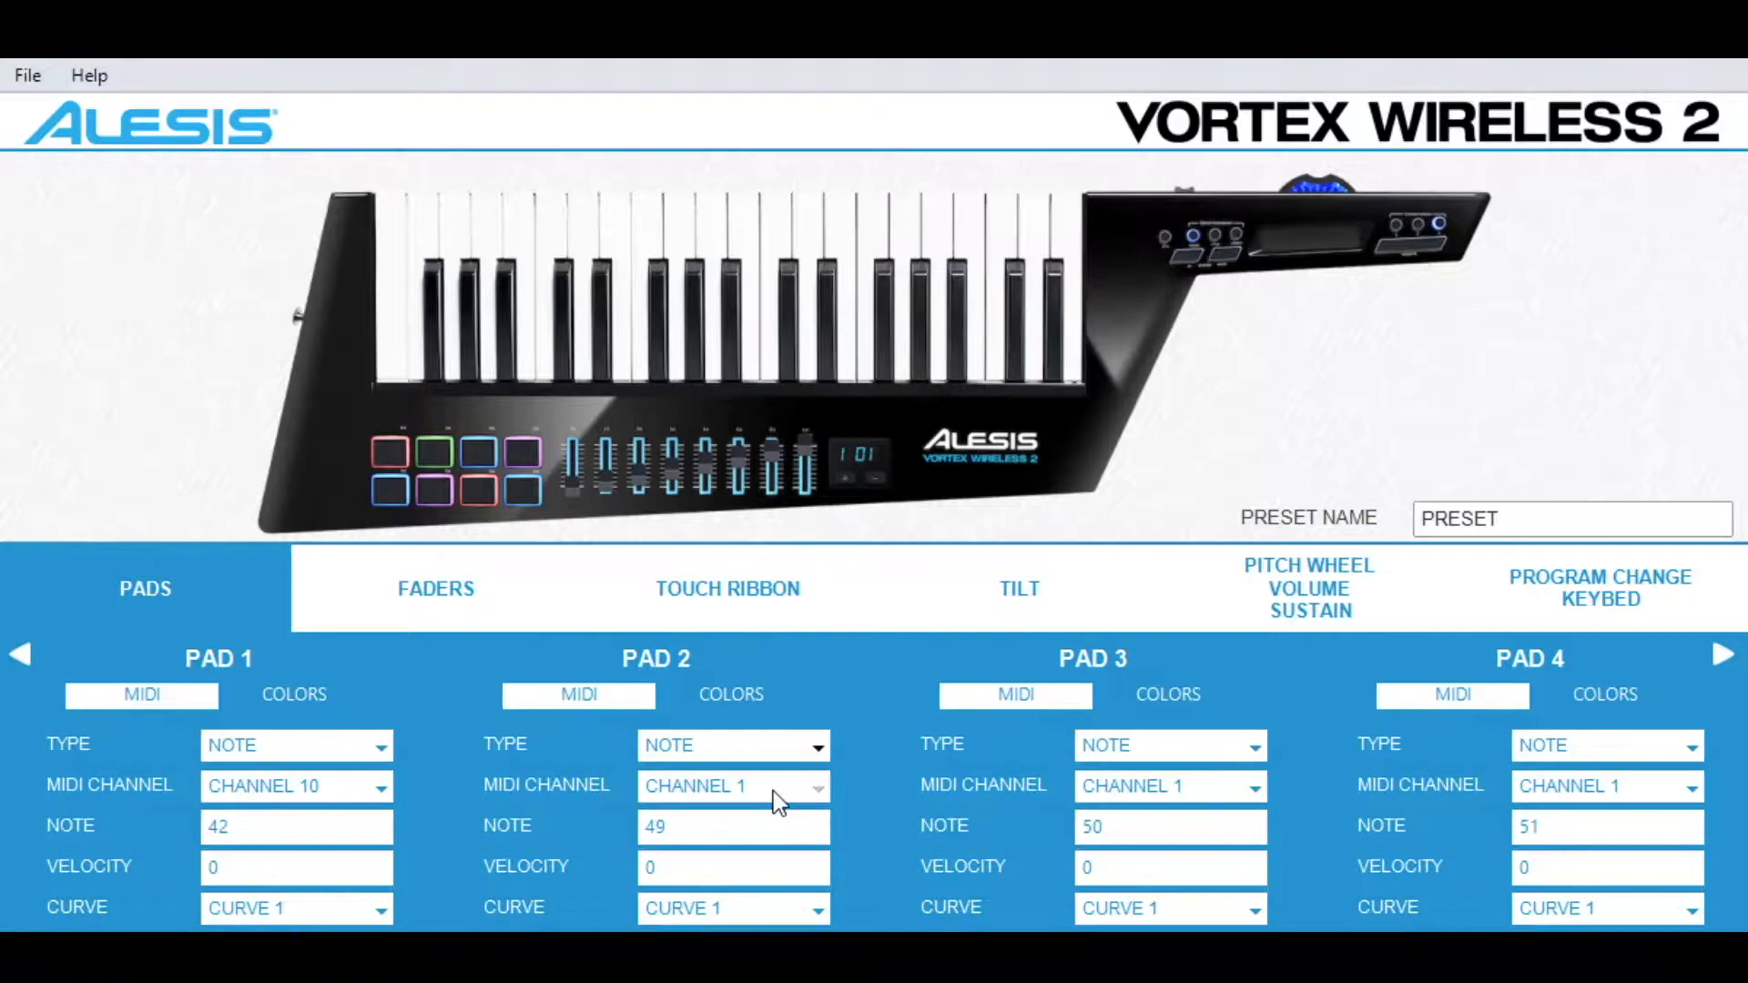
pyautogui.click(773, 789)
pyautogui.click(785, 582)
pyautogui.press('BackSpace')
pyautogui.press('BackSpace')
pyautogui.write('46')
# Step: Configure Pad 3 as CC Momentary on Channel 16 with CC 76 and a release value of 127
pyautogui.click(1177, 752)
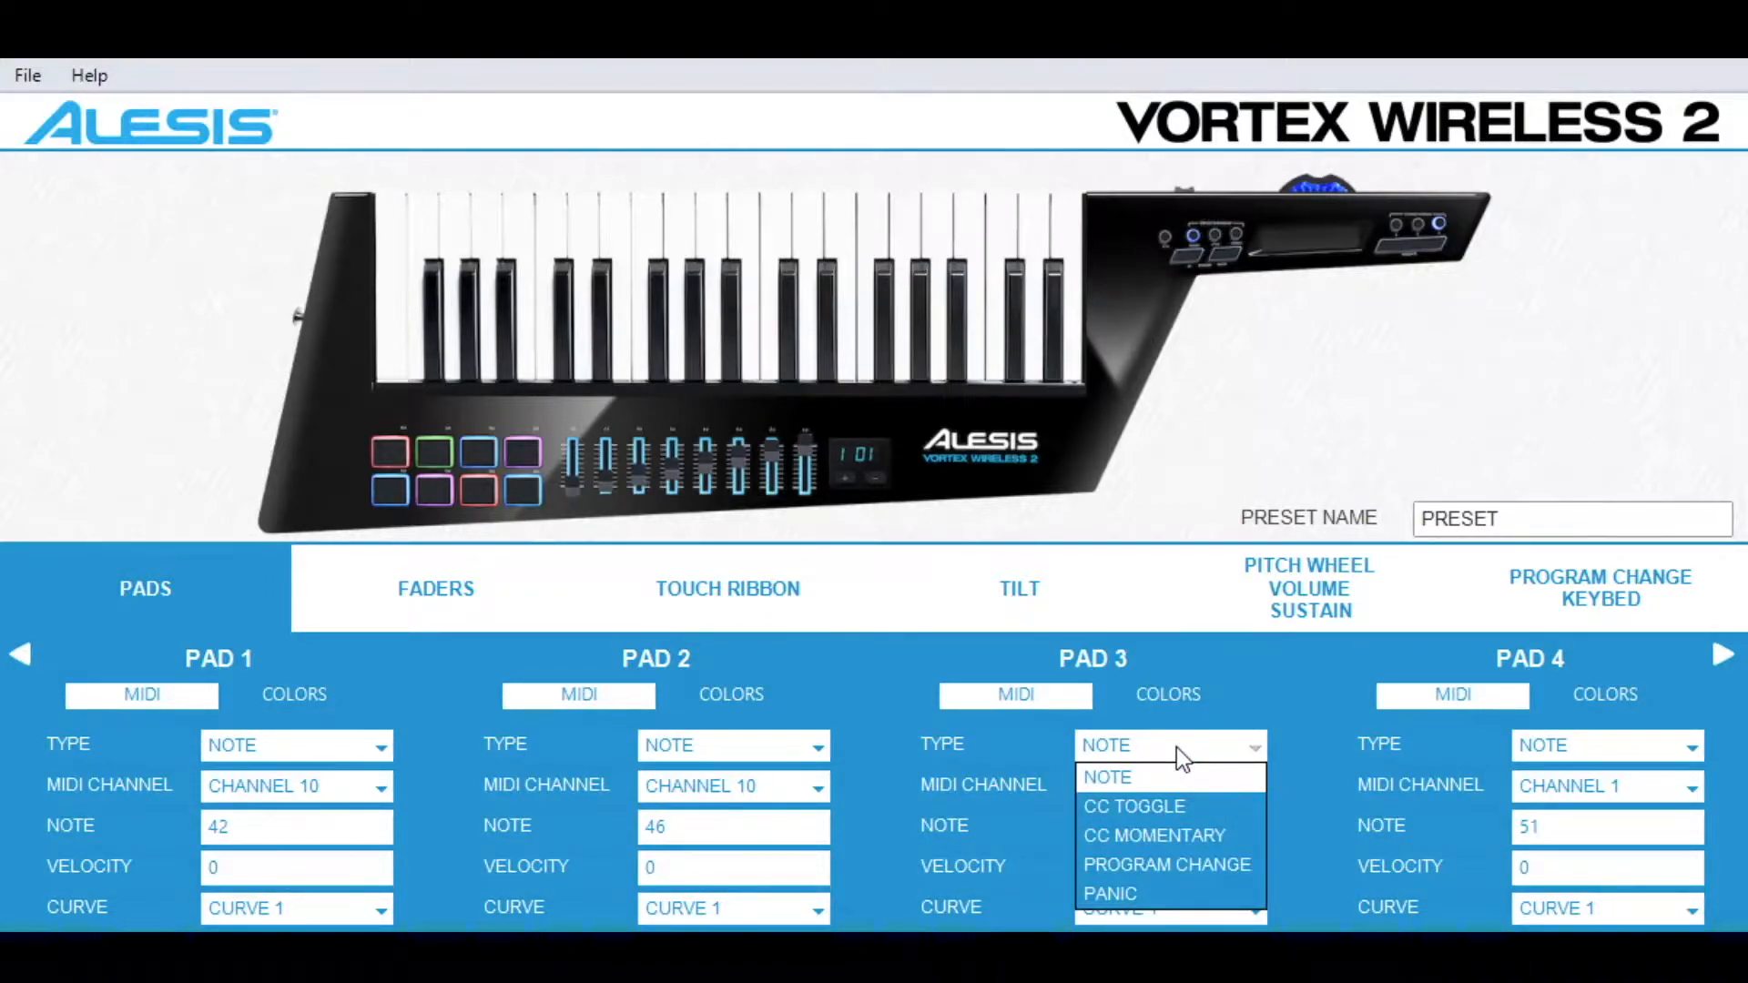
pyautogui.click(1175, 836)
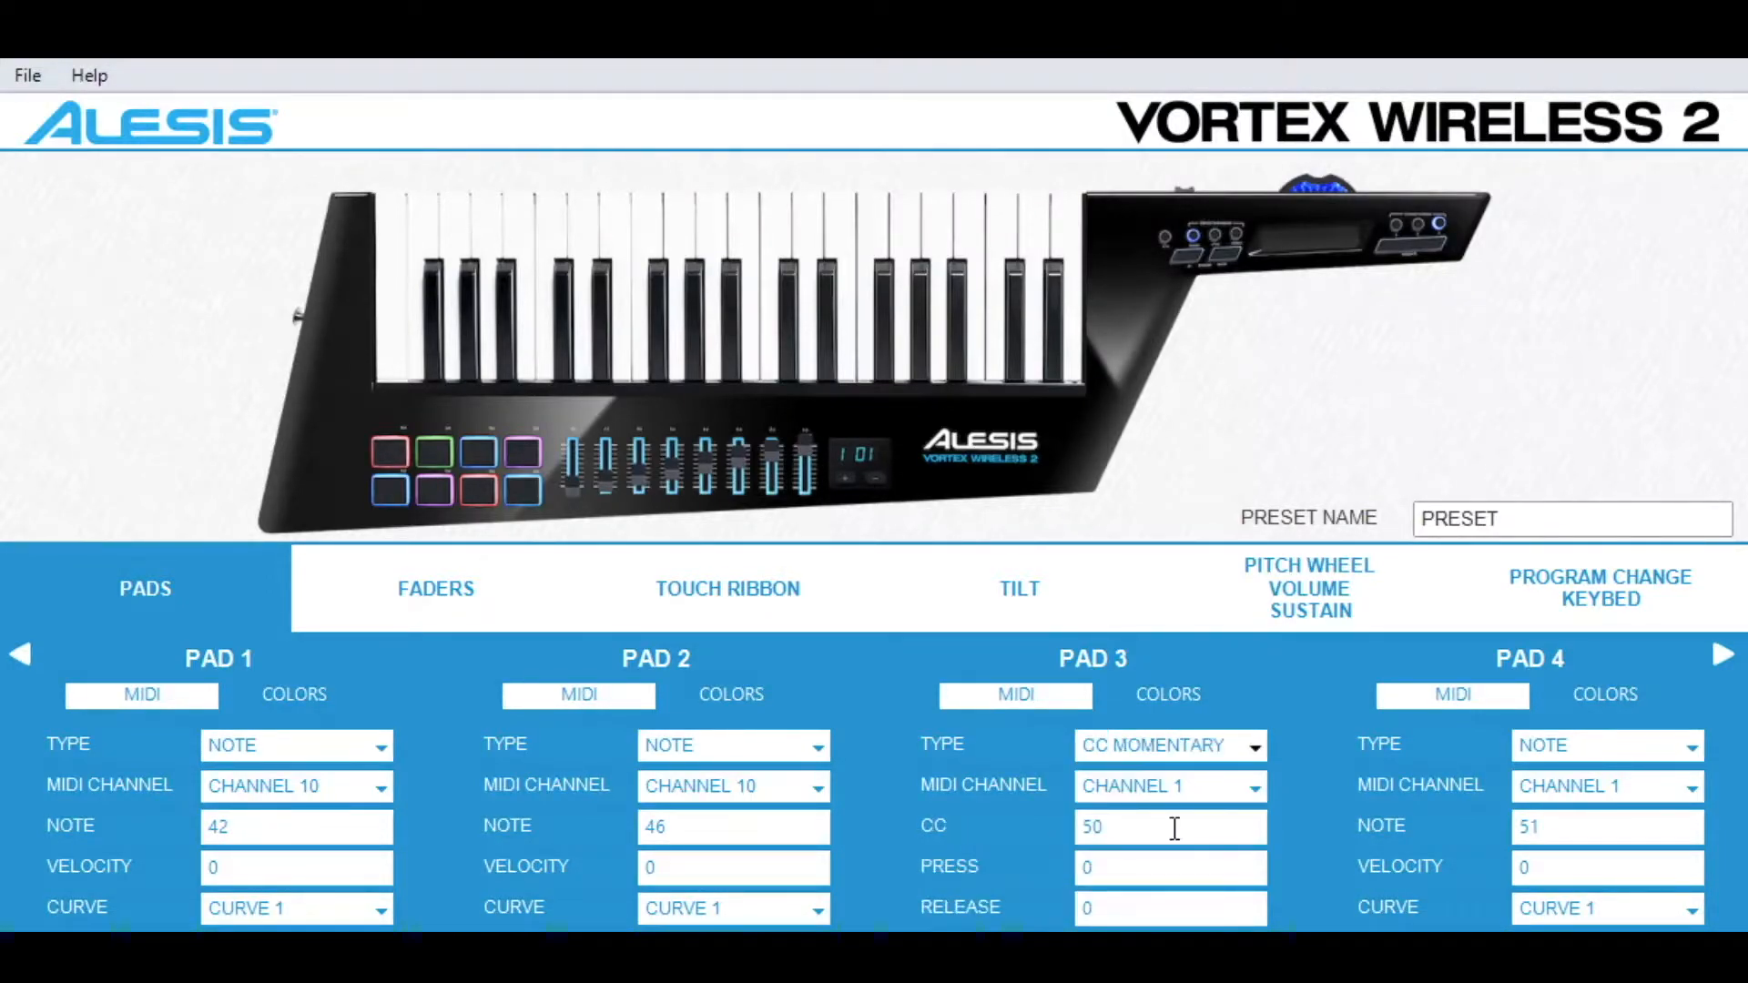
pyautogui.click(1250, 800)
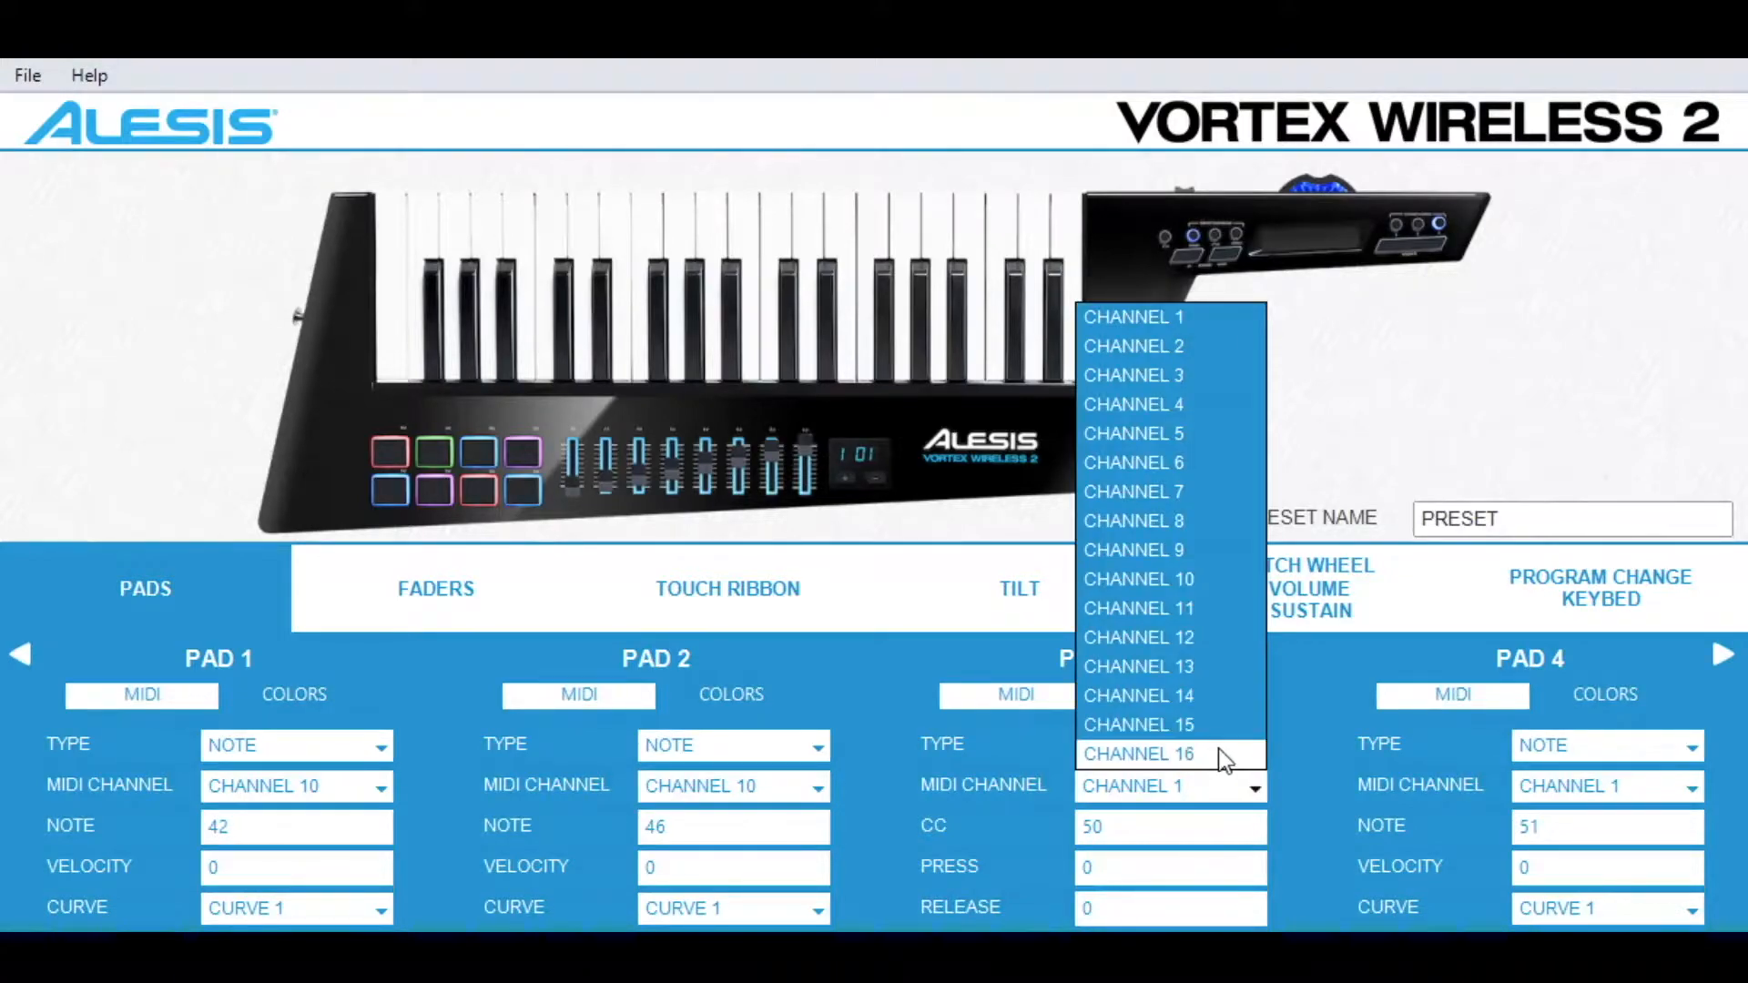
pyautogui.click(1219, 752)
pyautogui.doubleClick(1156, 827)
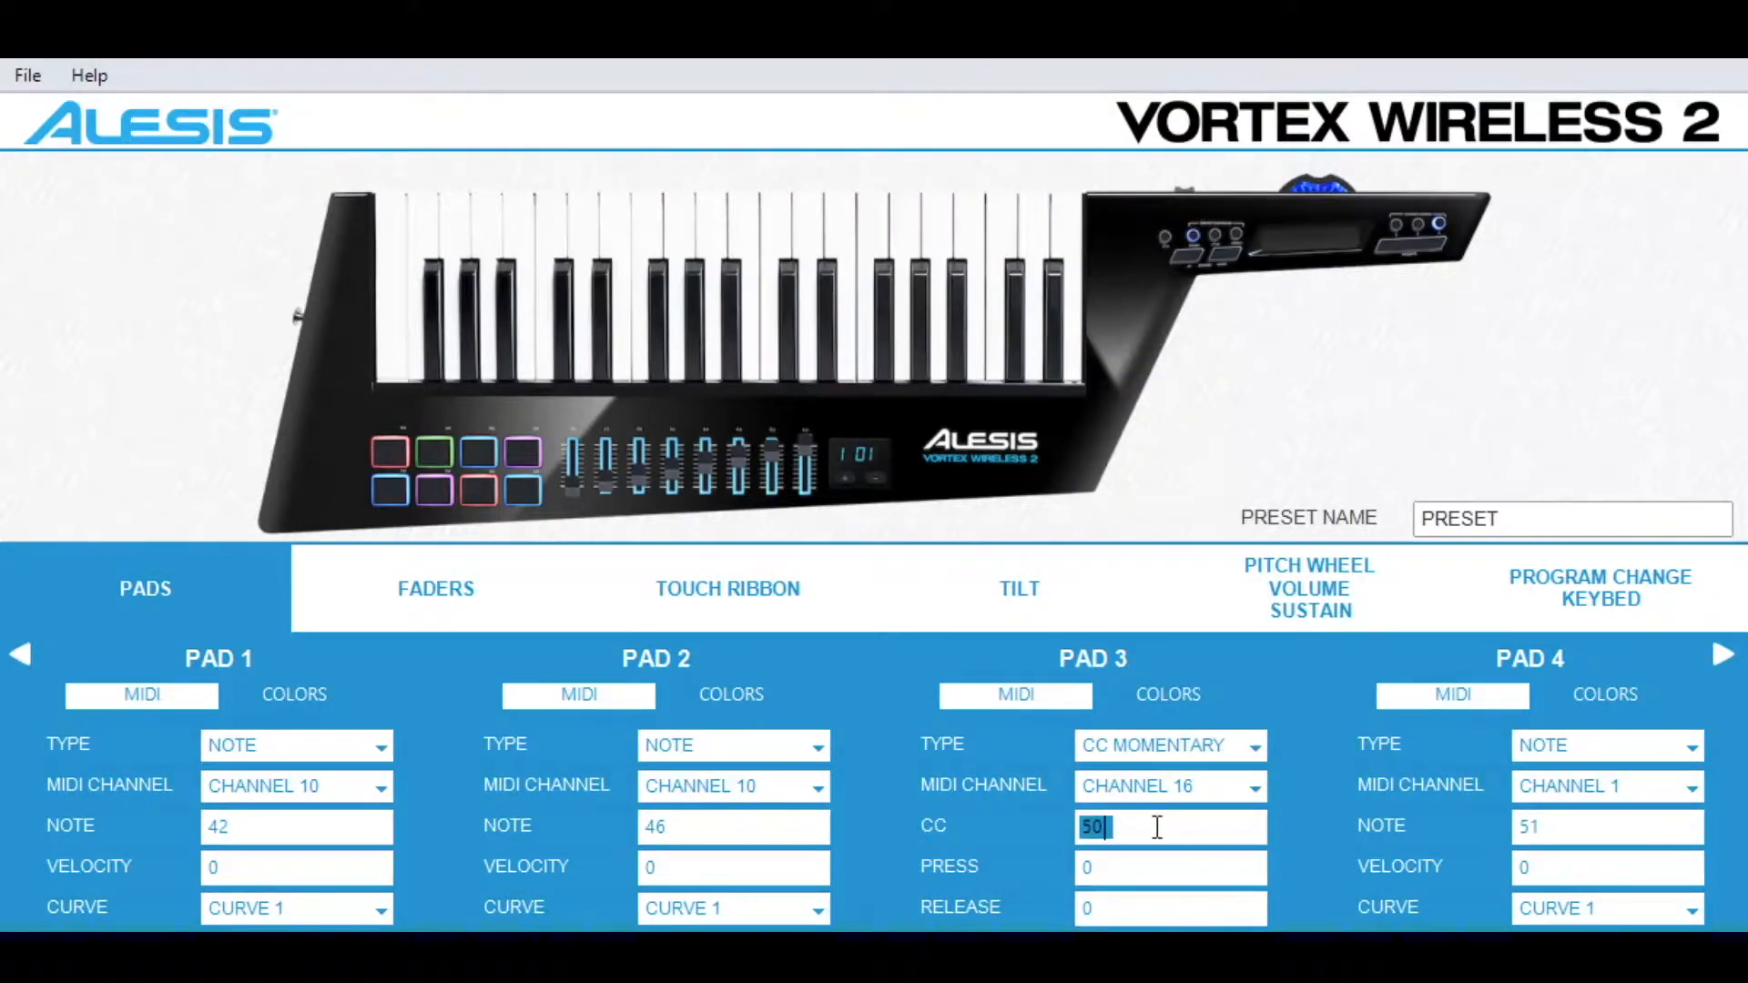
pyautogui.write('76')
pyautogui.click(1156, 910)
pyautogui.press('BackSpace')
pyautogui.write('127')
# Step: Configure Pad 4 as CC Momentary on Channel 16 with CC 77 and a release value of 127
pyautogui.click(1624, 745)
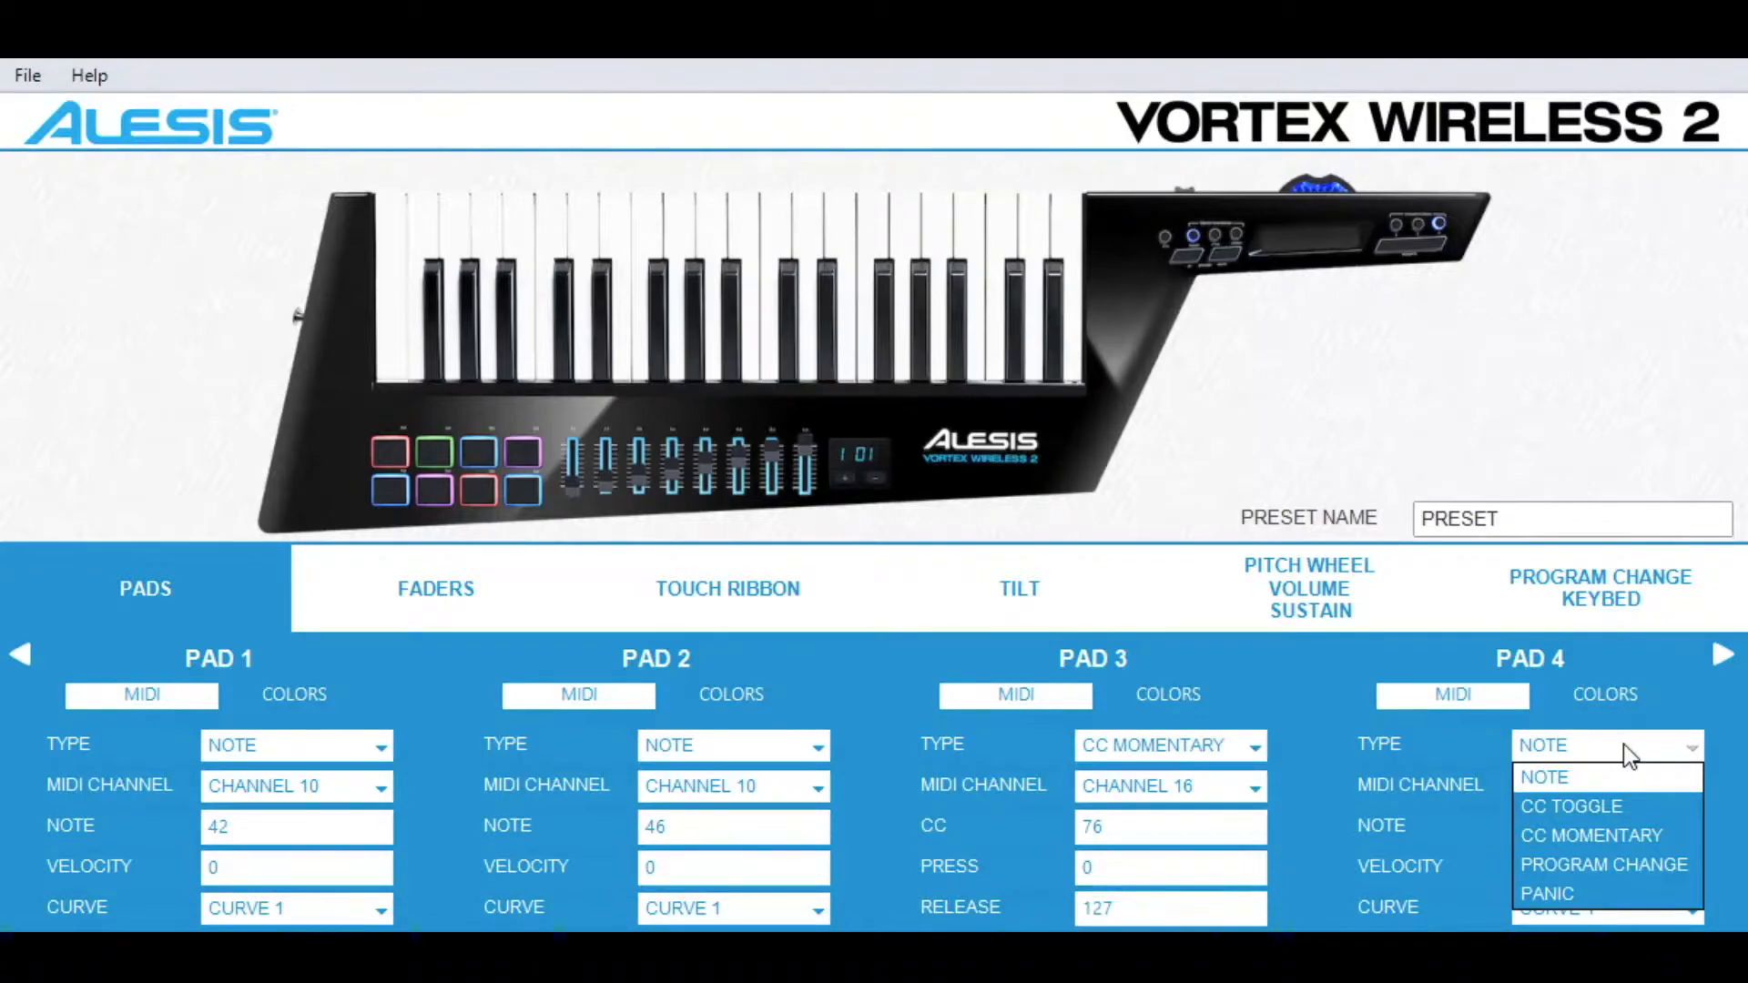
pyautogui.click(1620, 833)
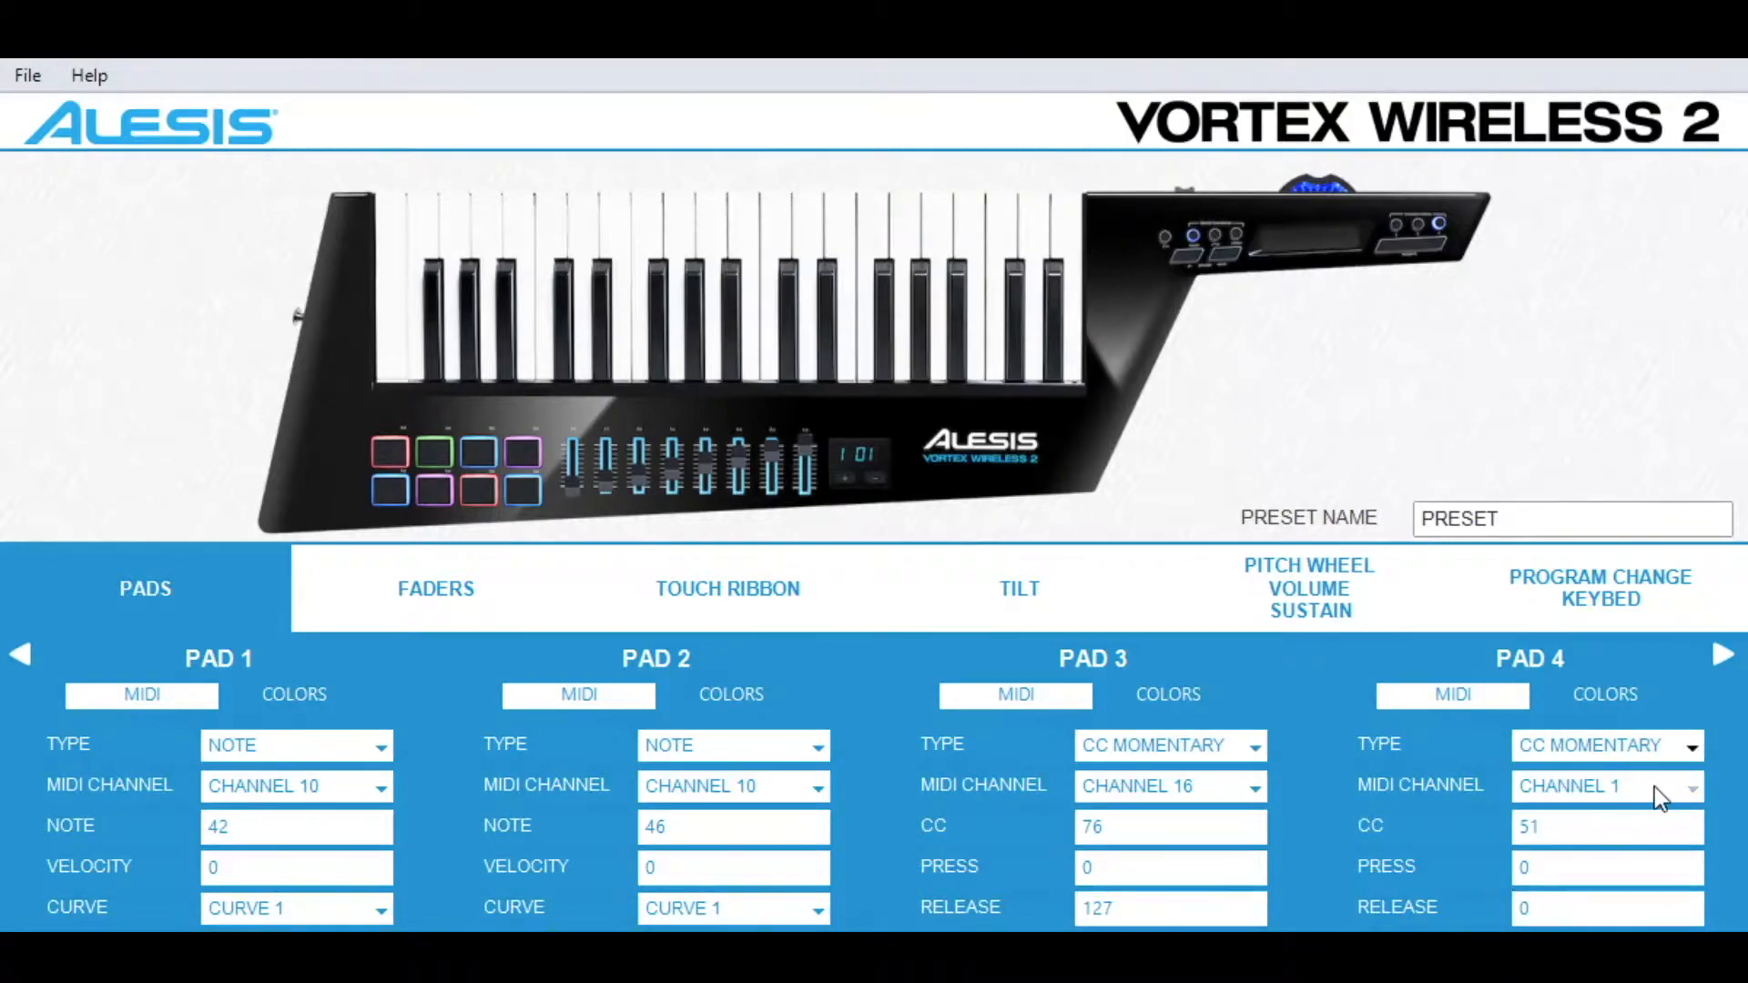
pyautogui.click(1688, 793)
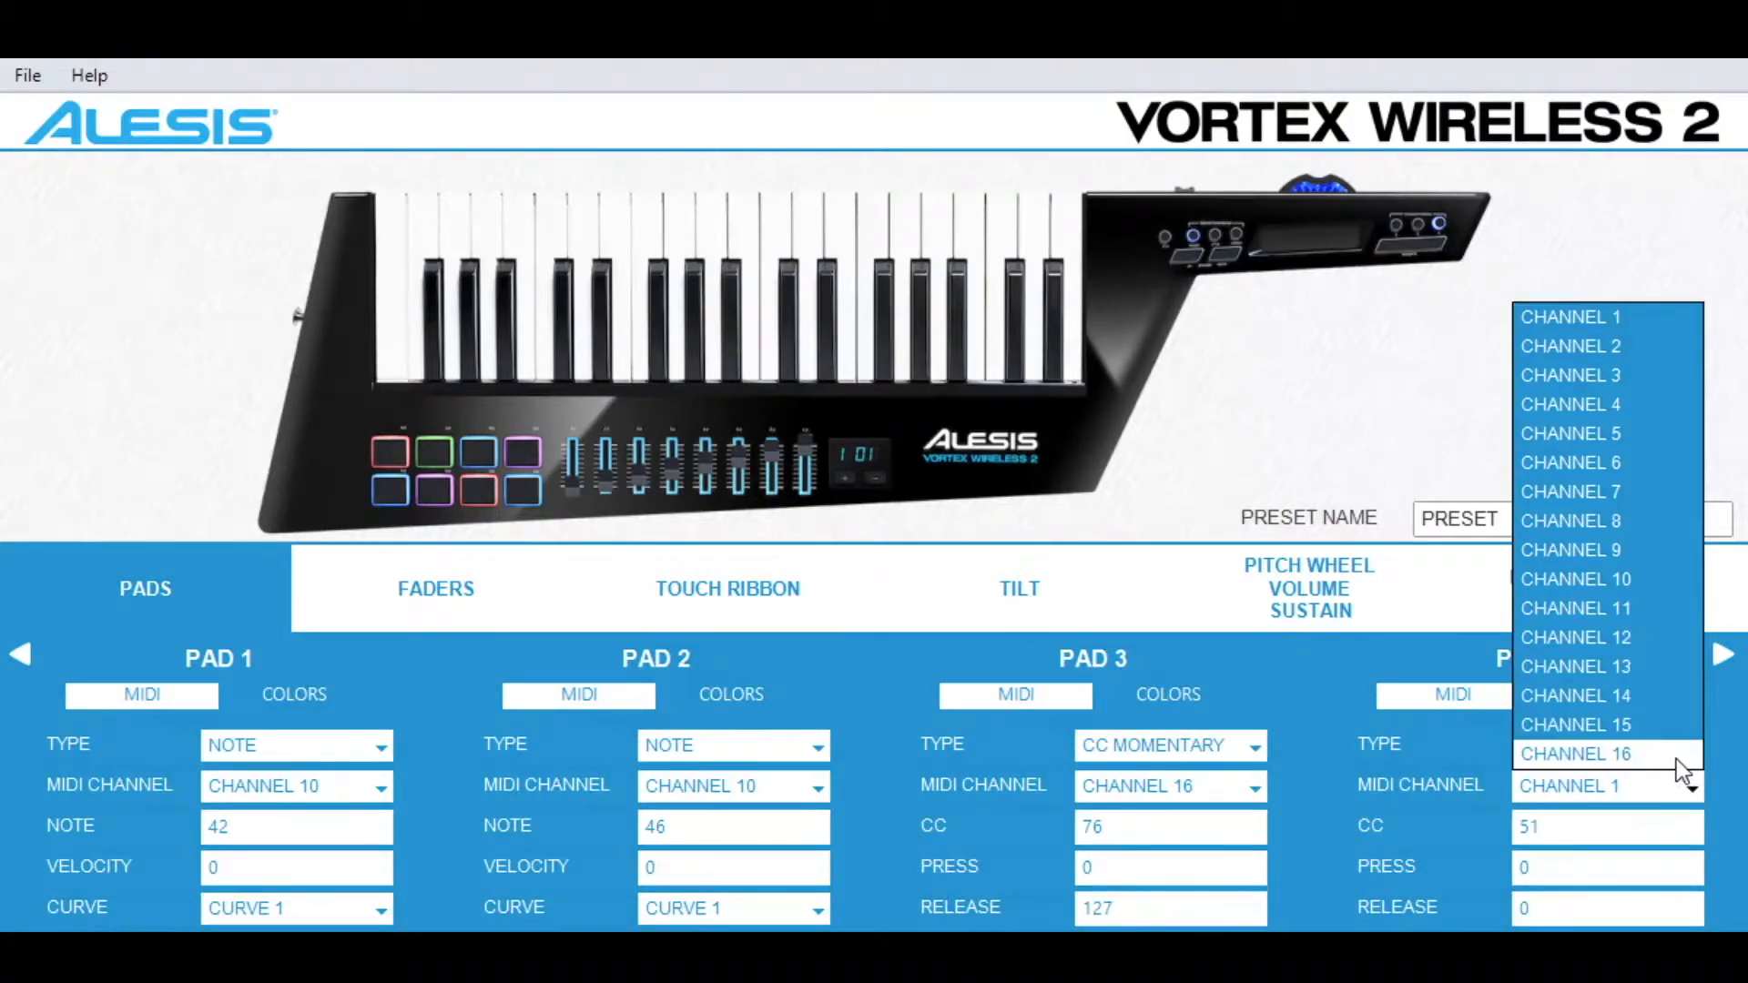
pyautogui.click(1675, 756)
pyautogui.doubleClick(1585, 825)
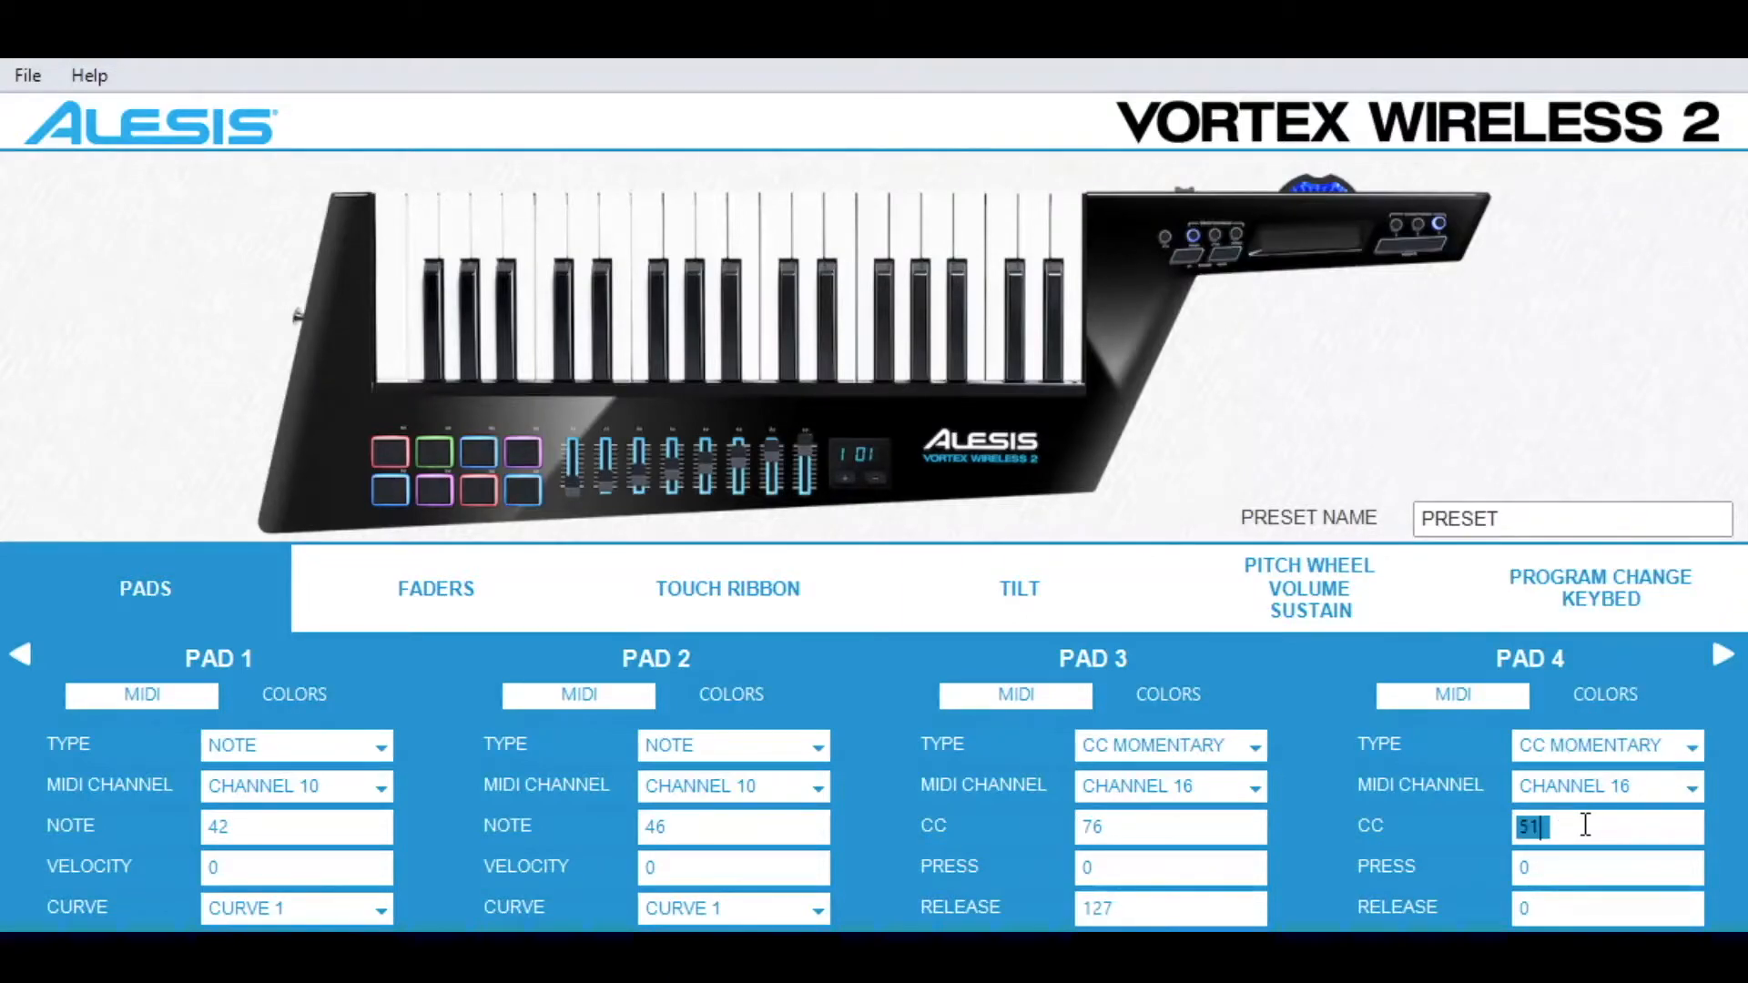
pyautogui.write('77')
pyautogui.click(1595, 905)
pyautogui.doubleClick(1594, 905)
pyautogui.write('127')
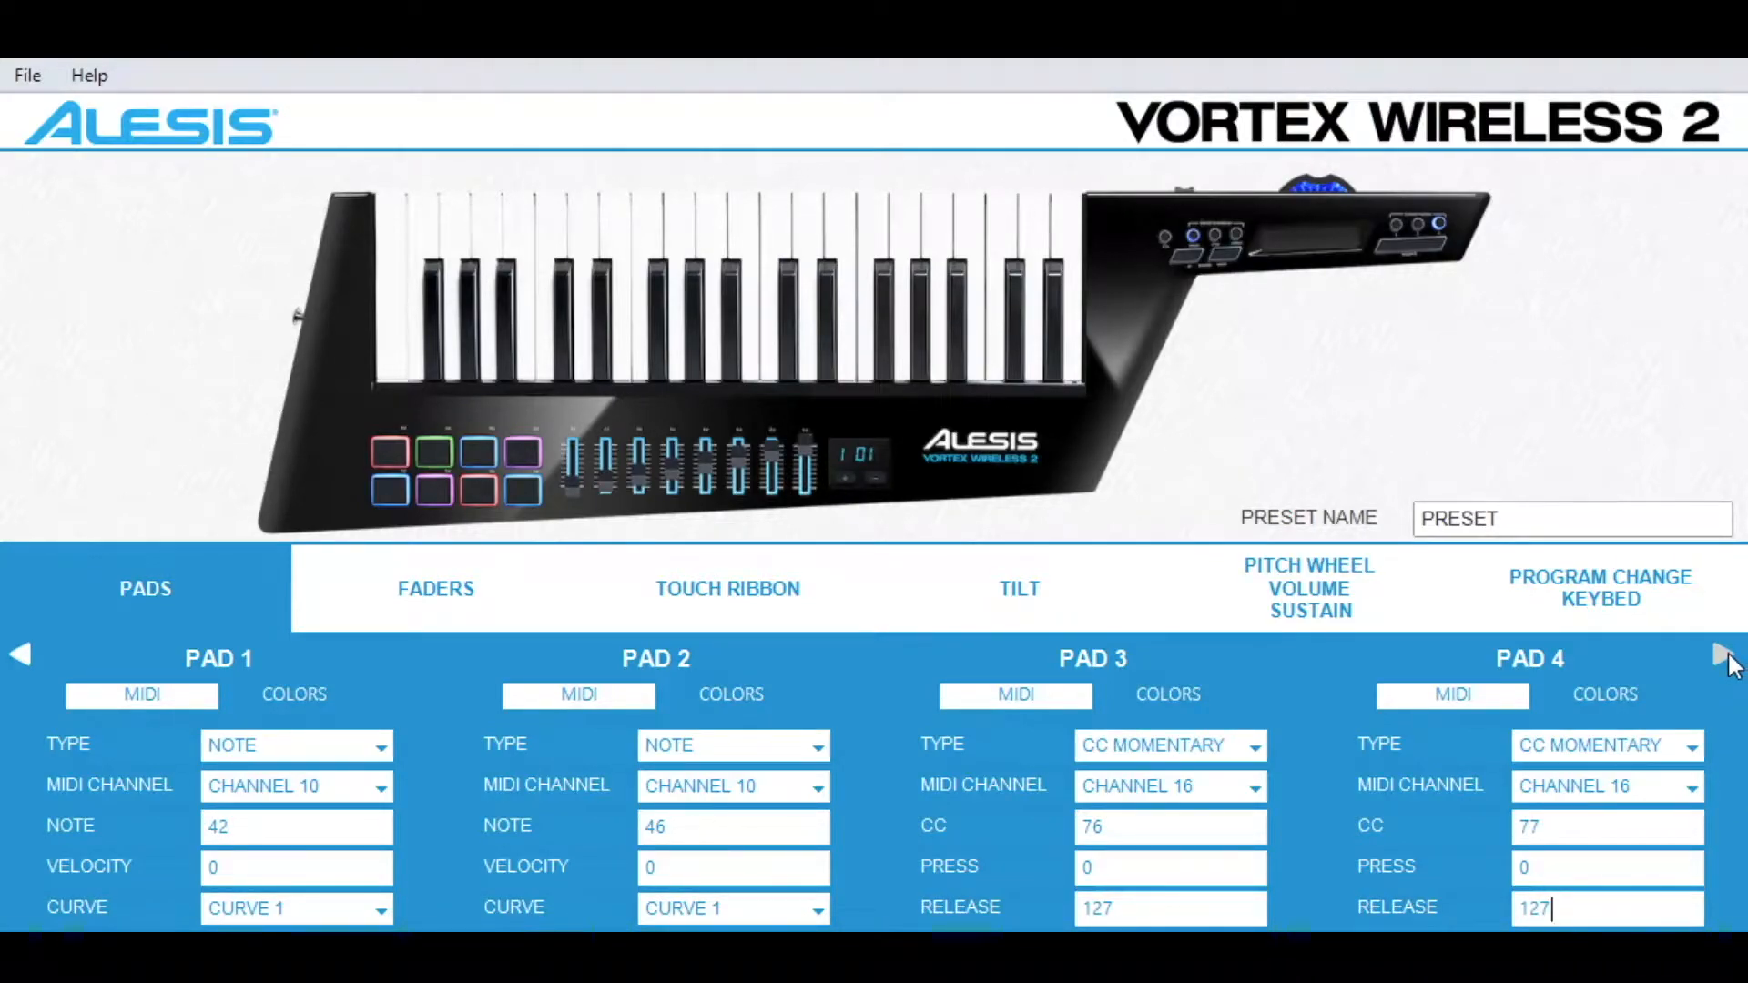
# Step: Configure Pad 5 as a Note on Channel 10 with note 36
pyautogui.click(1725, 657)
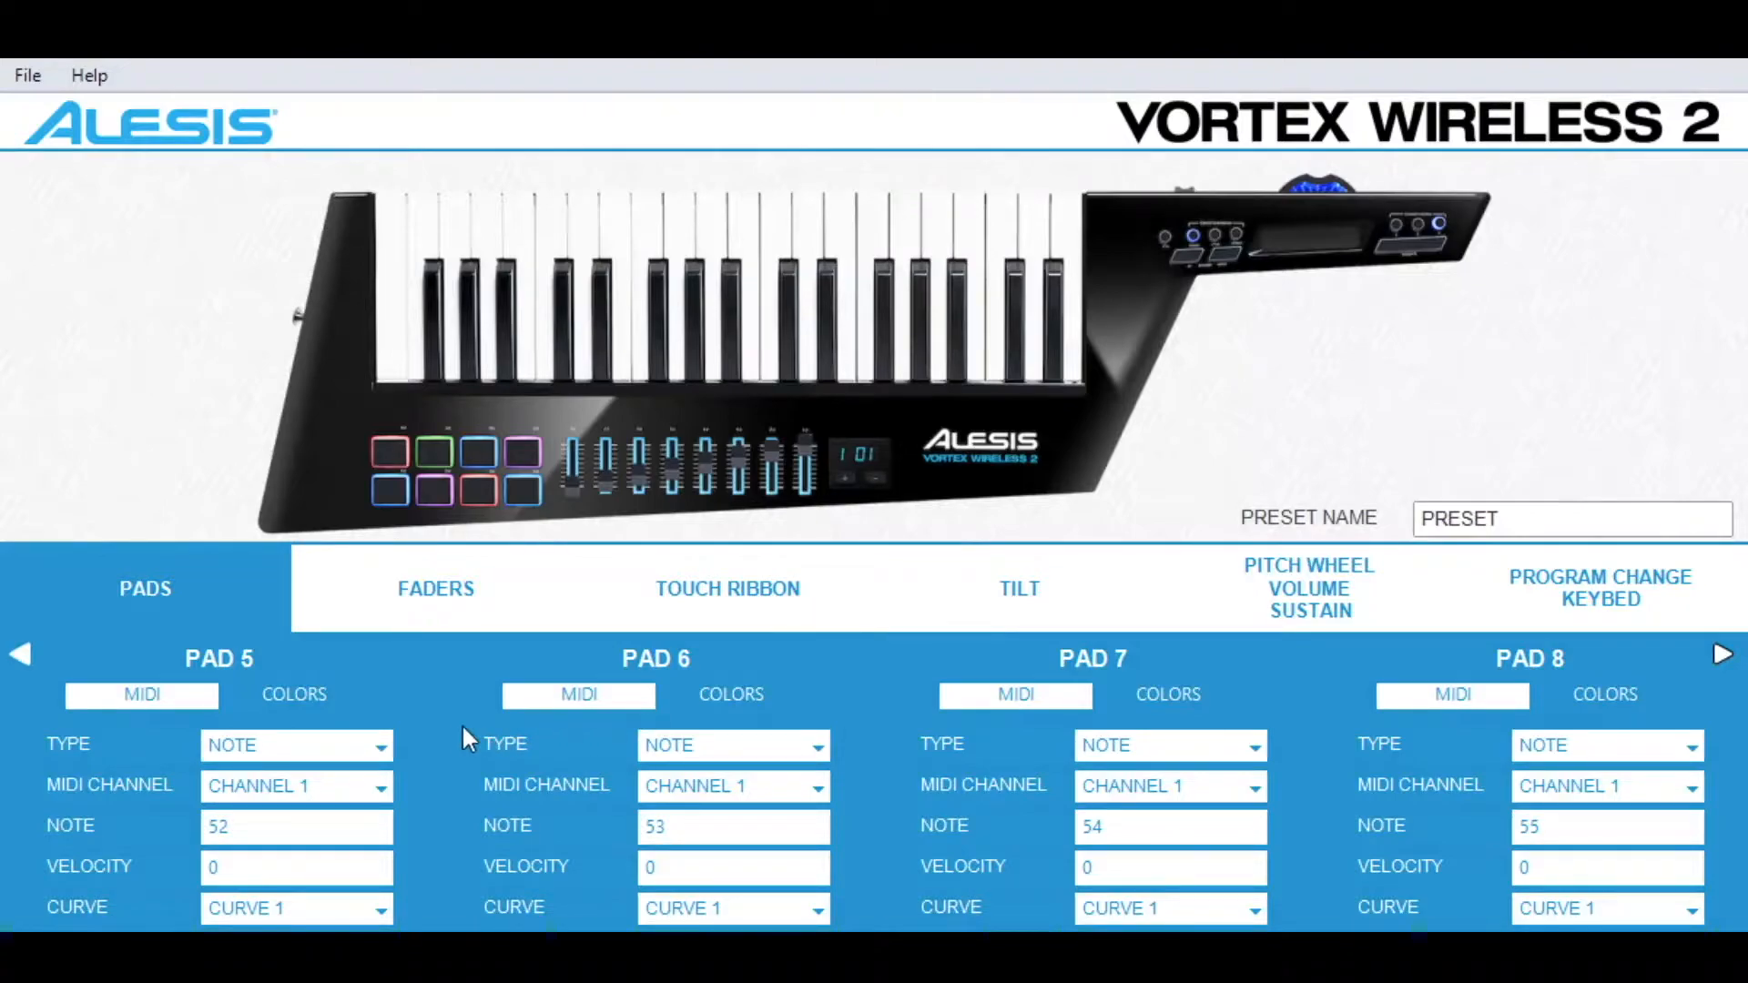
pyautogui.click(380, 749)
pyautogui.click(362, 778)
pyautogui.click(369, 790)
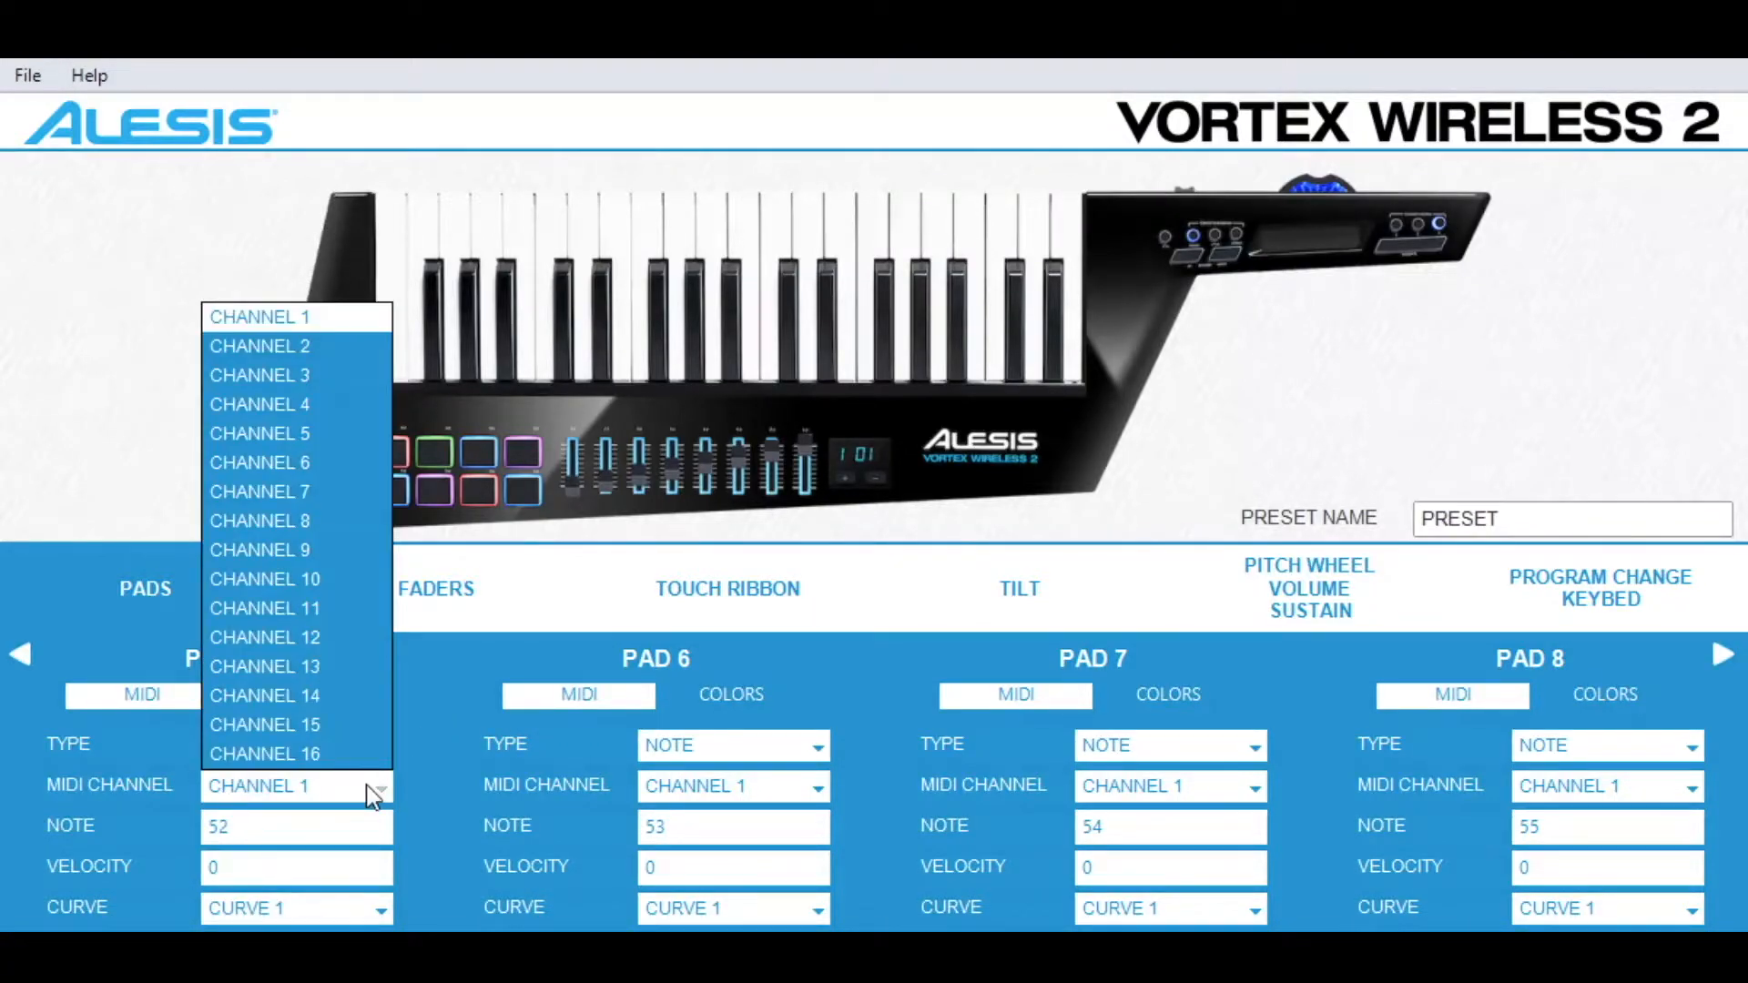
pyautogui.click(346, 588)
pyautogui.doubleClick(326, 828)
pyautogui.write('36')
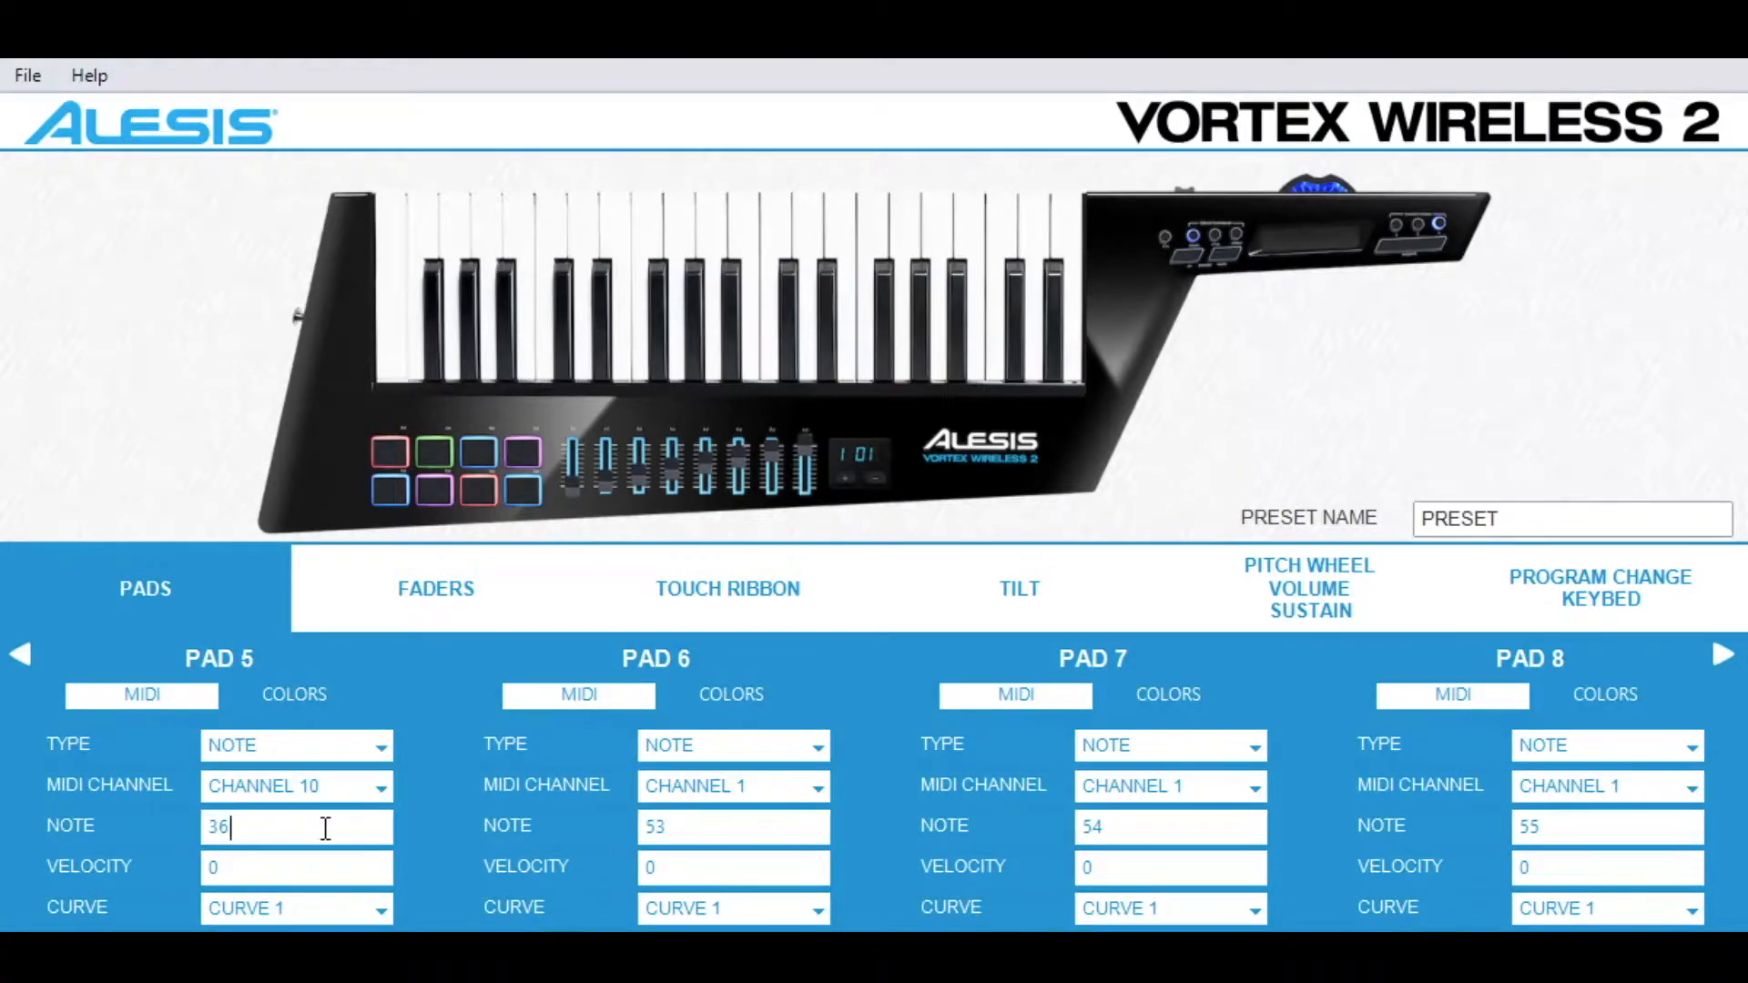
# Step: Configure Pad 6 as a Note on Channel 10 with note 36
pyautogui.click(759, 760)
pyautogui.click(761, 779)
pyautogui.click(761, 789)
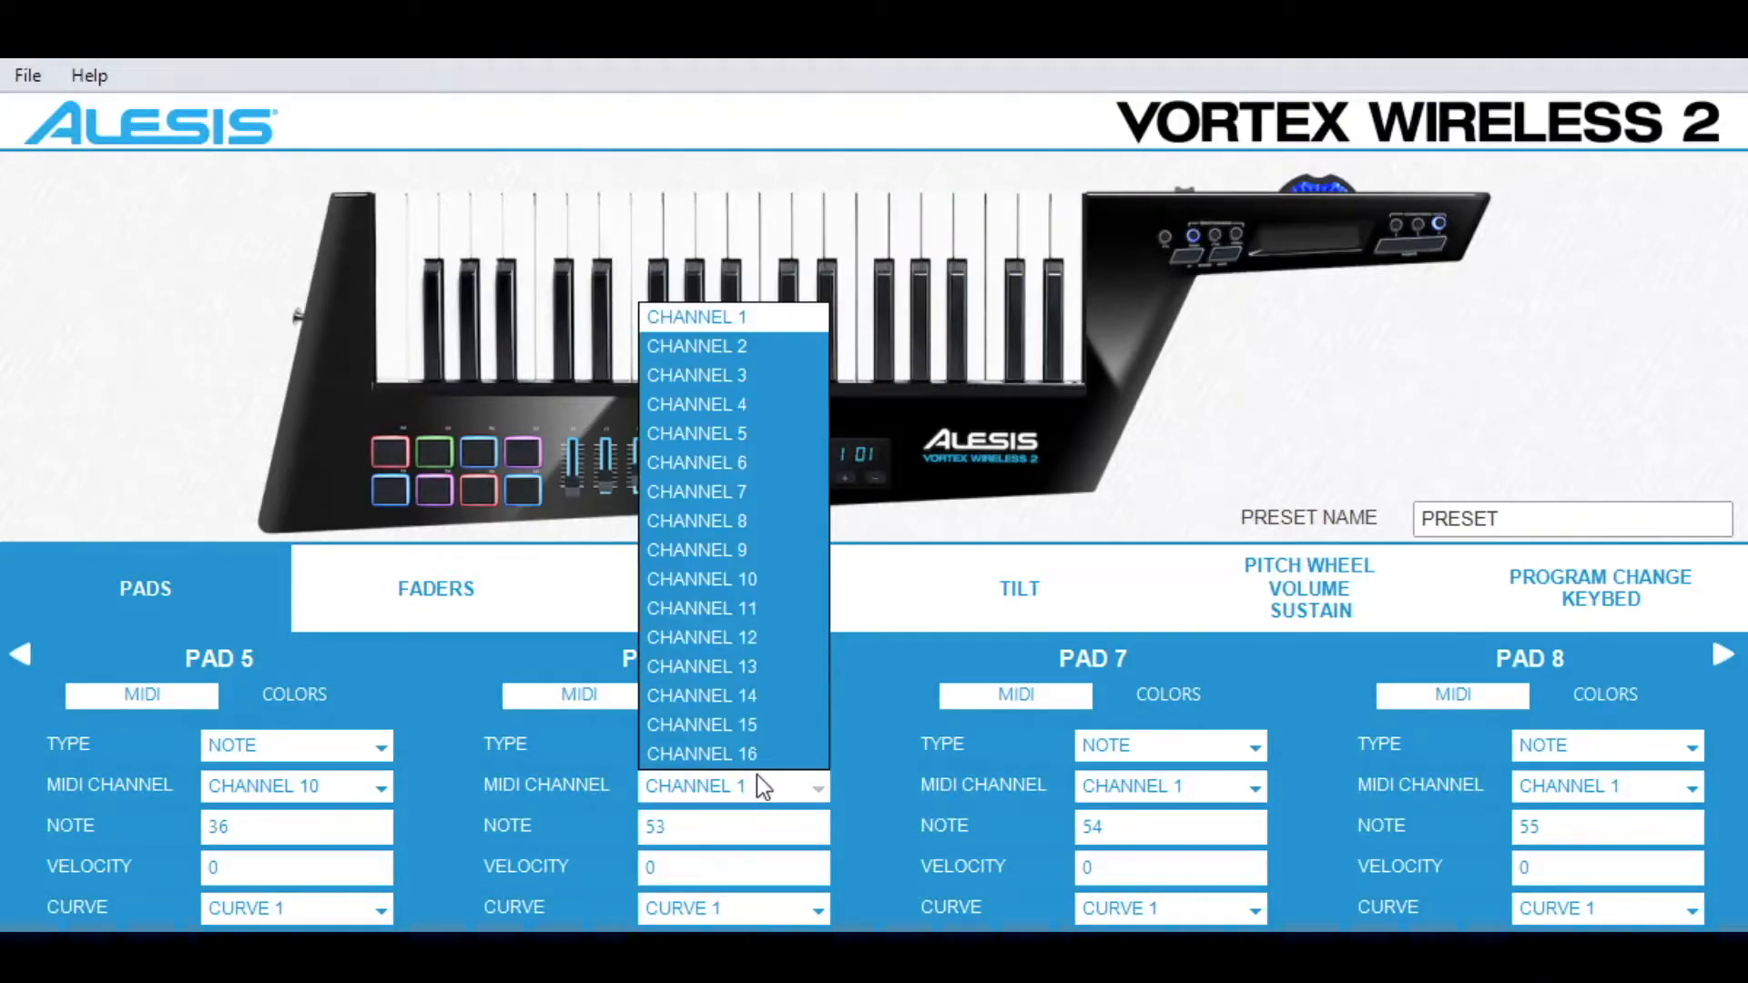
pyautogui.click(769, 583)
pyautogui.doubleClick(752, 825)
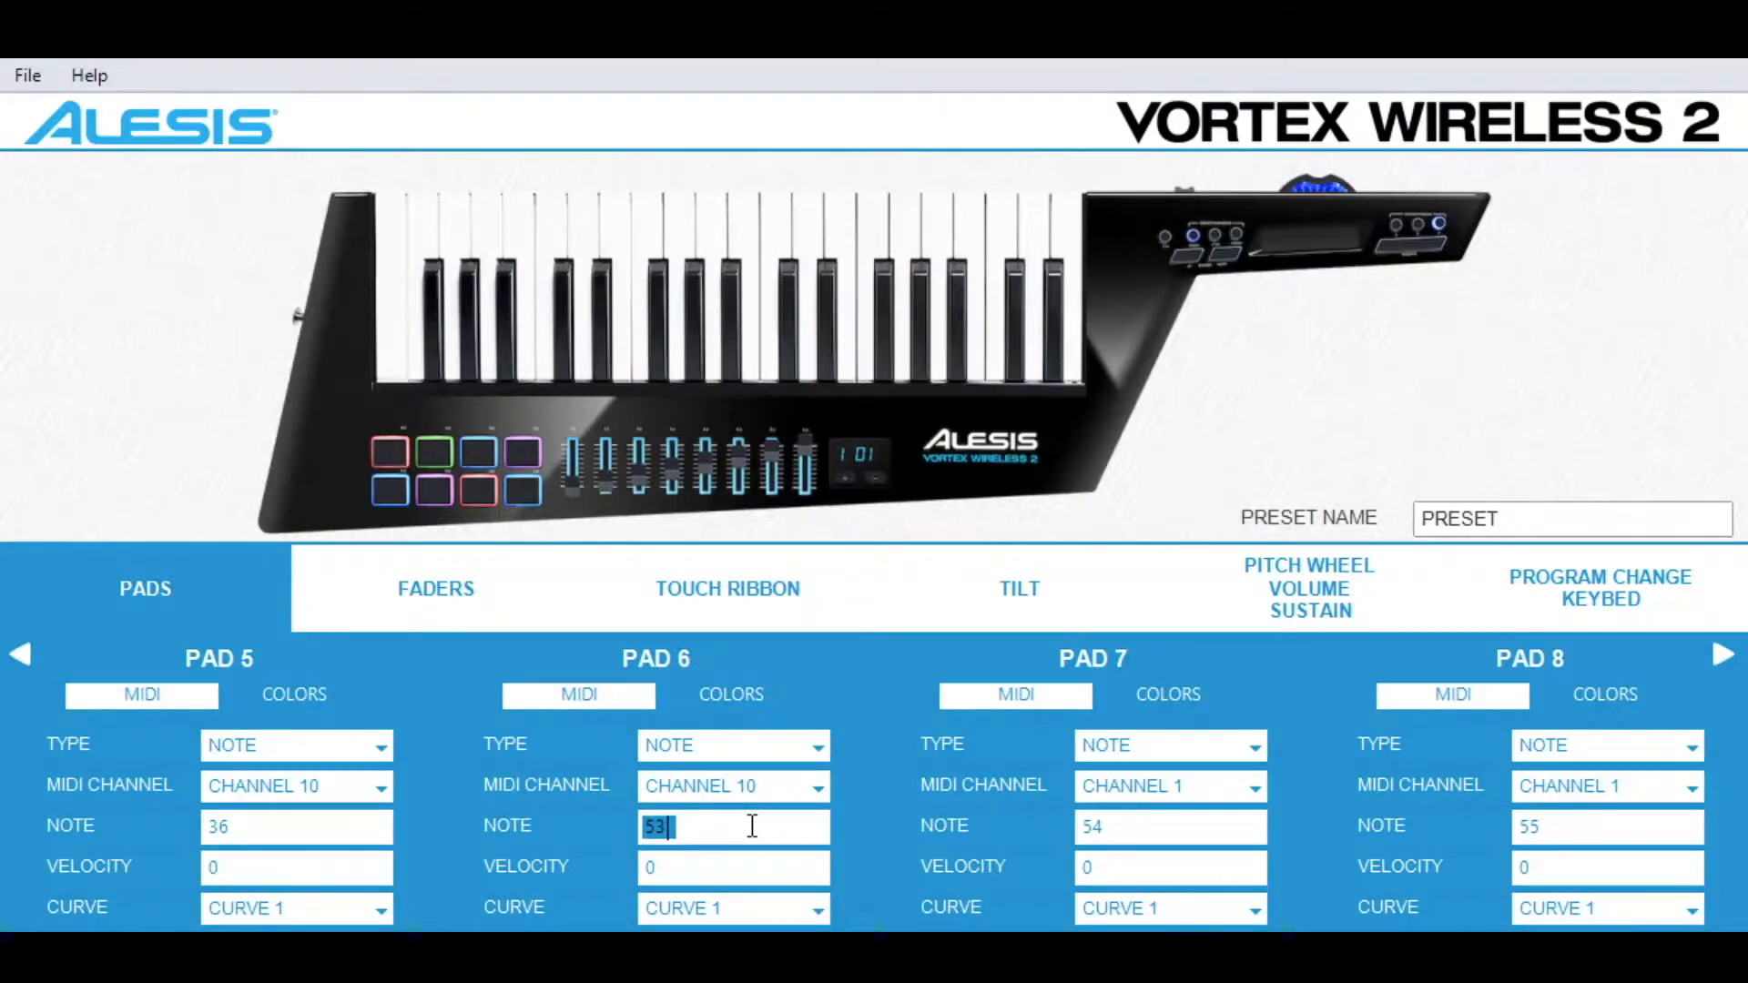
pyautogui.write('36')
# Step: Configure Pad 7 as a Note on Channel 10 with note 38
pyautogui.click(1238, 749)
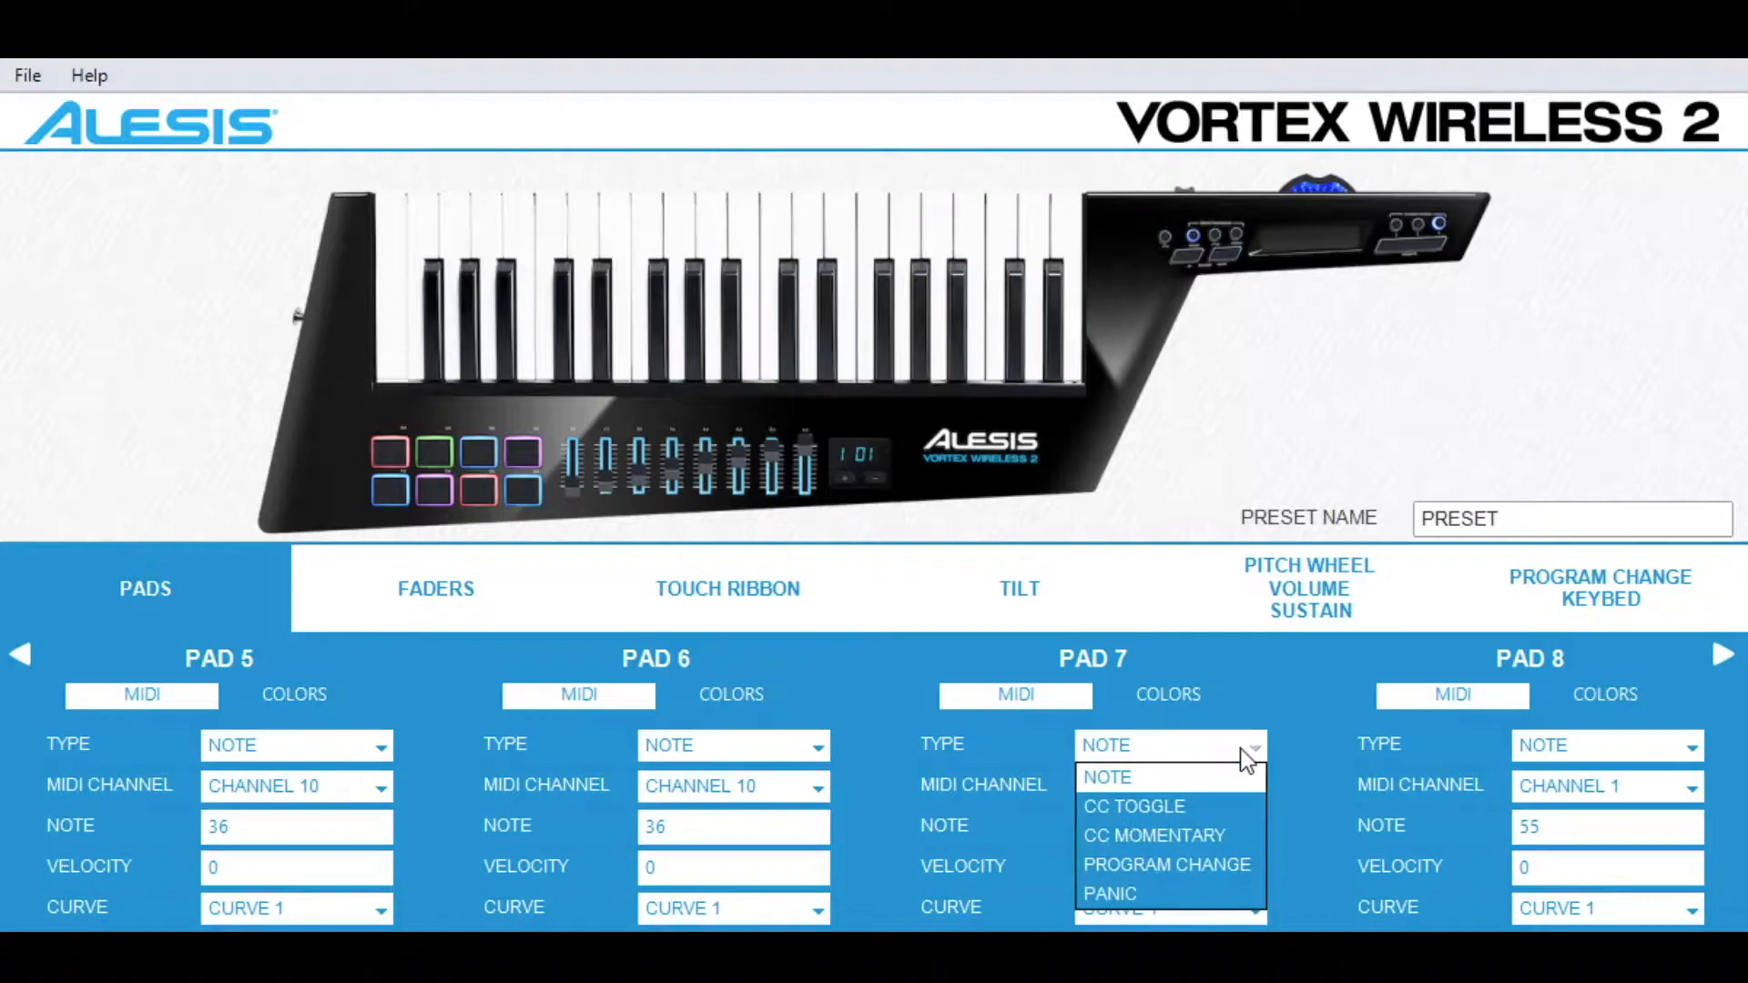
pyautogui.click(1225, 775)
pyautogui.click(1226, 778)
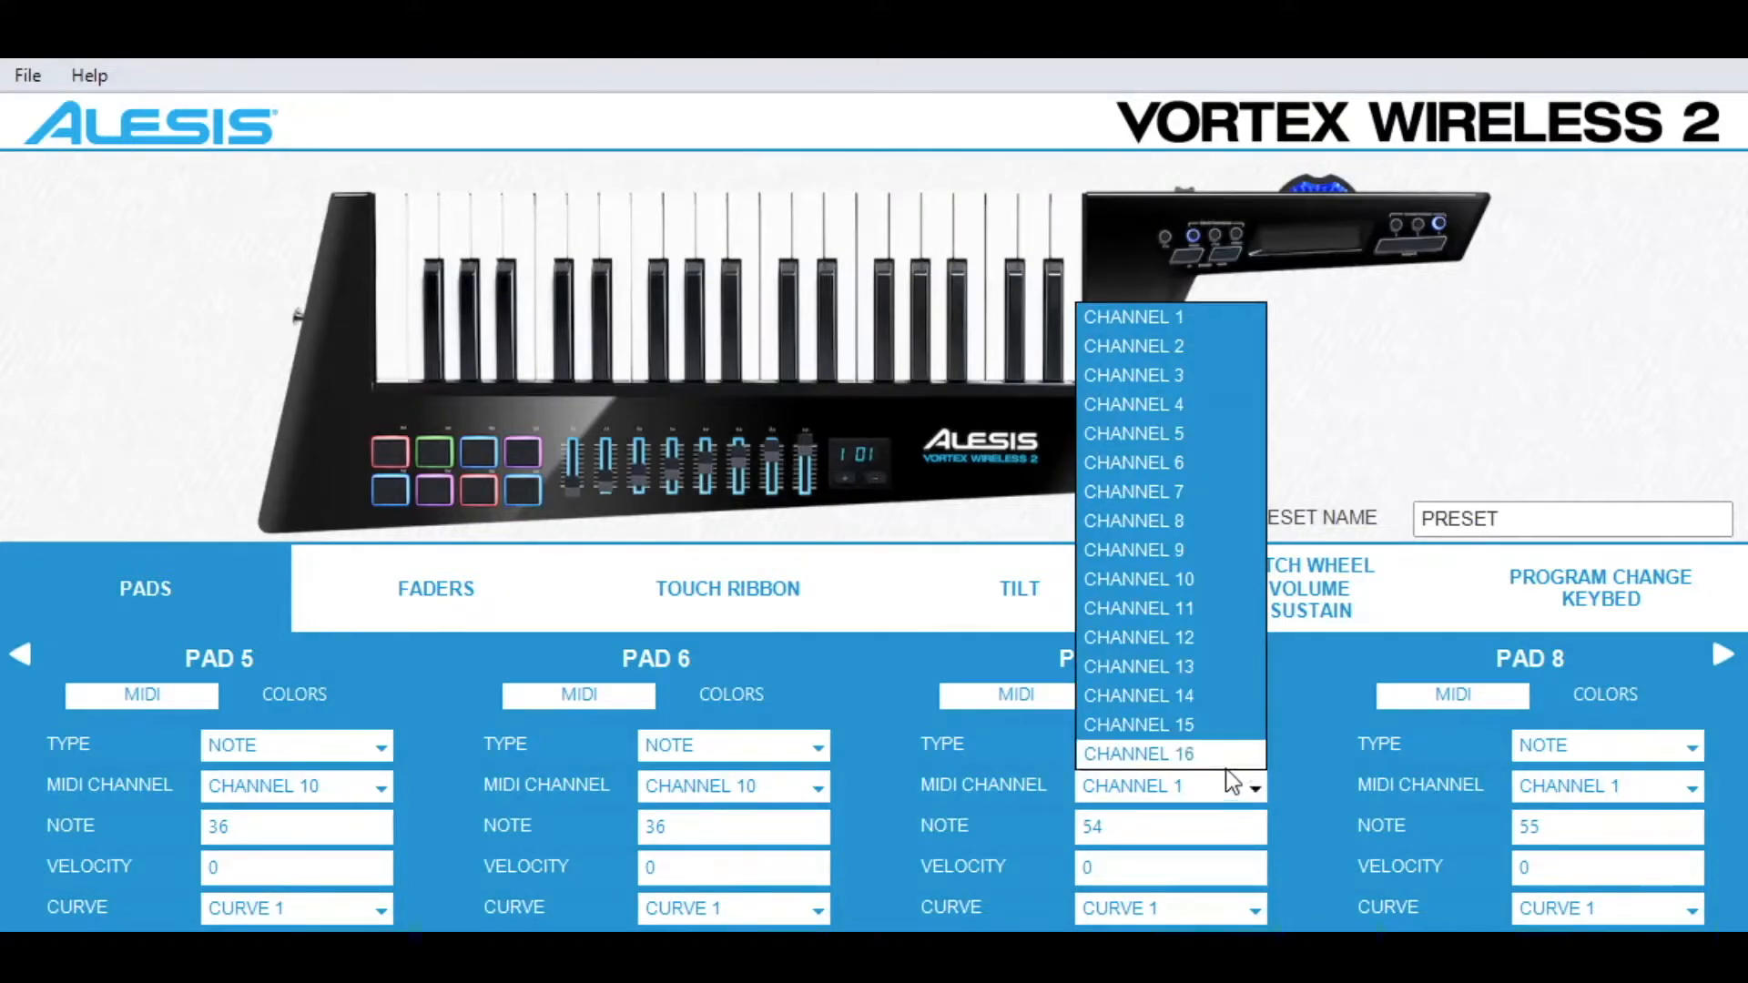
pyautogui.click(1227, 582)
pyautogui.click(1198, 827)
pyautogui.doubleClick(1198, 827)
pyautogui.write('38')
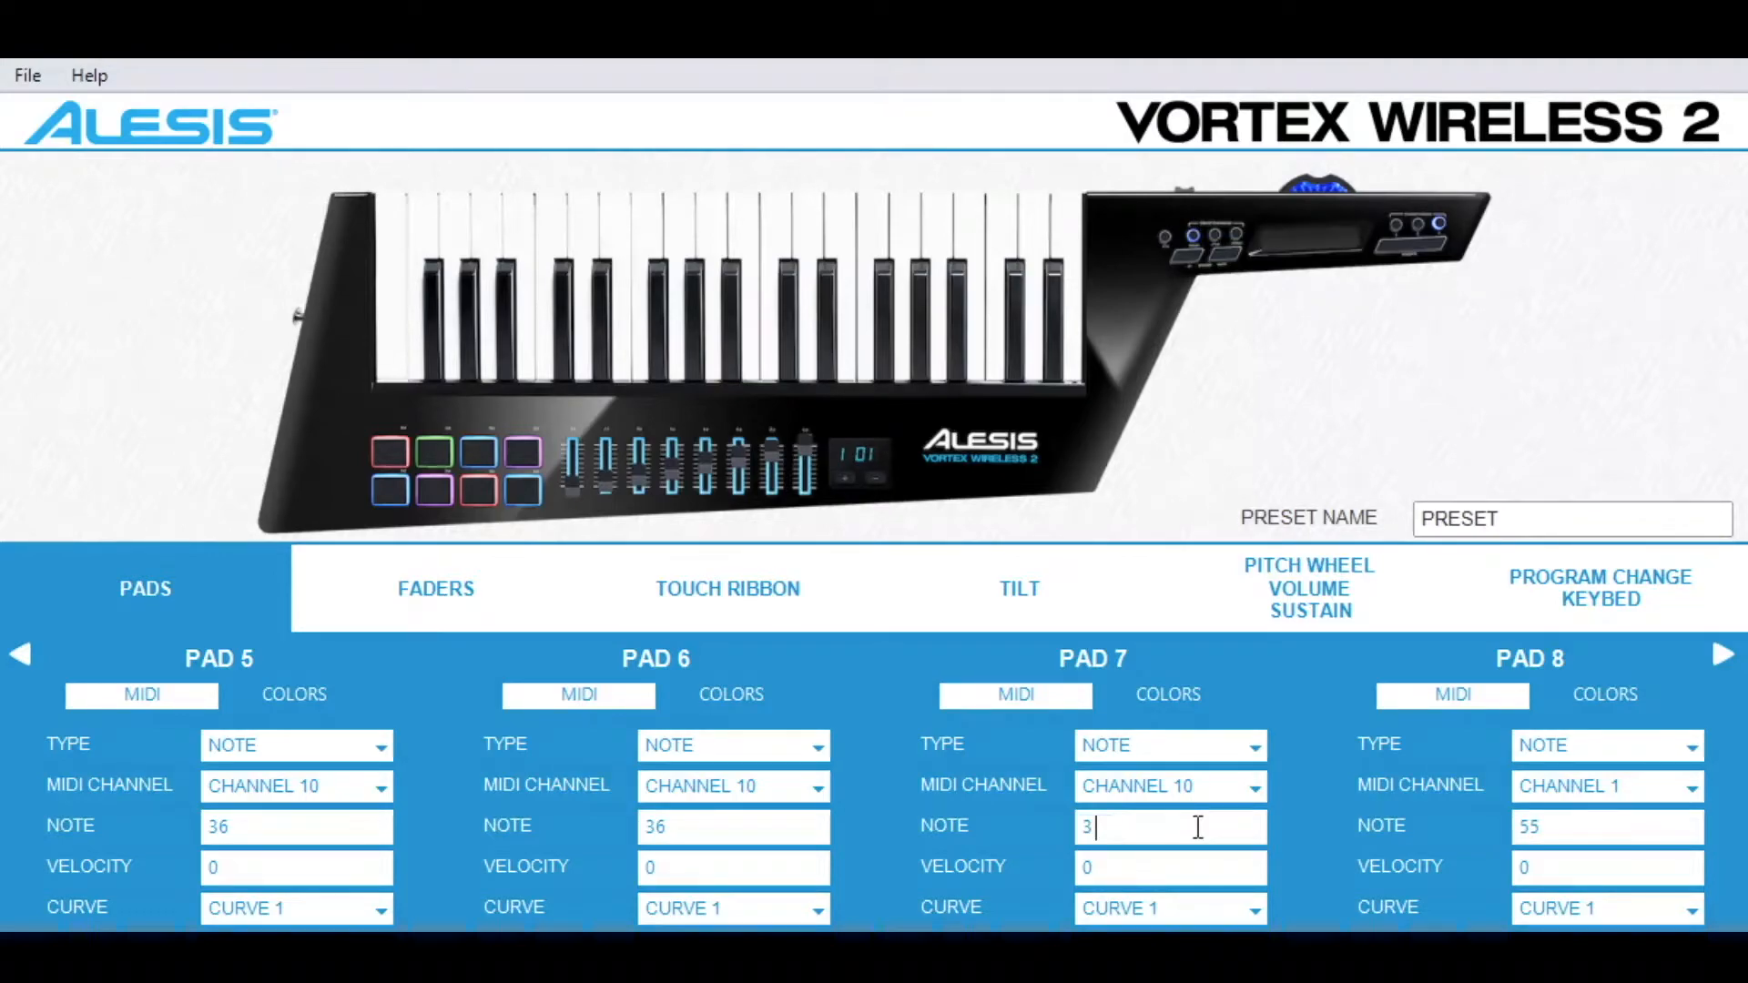
# Step: Configure Pad 8 as a Note on Channel 10 with note 38, and send the preset to the keyboard
pyautogui.click(1618, 763)
pyautogui.click(1611, 776)
pyautogui.click(1612, 785)
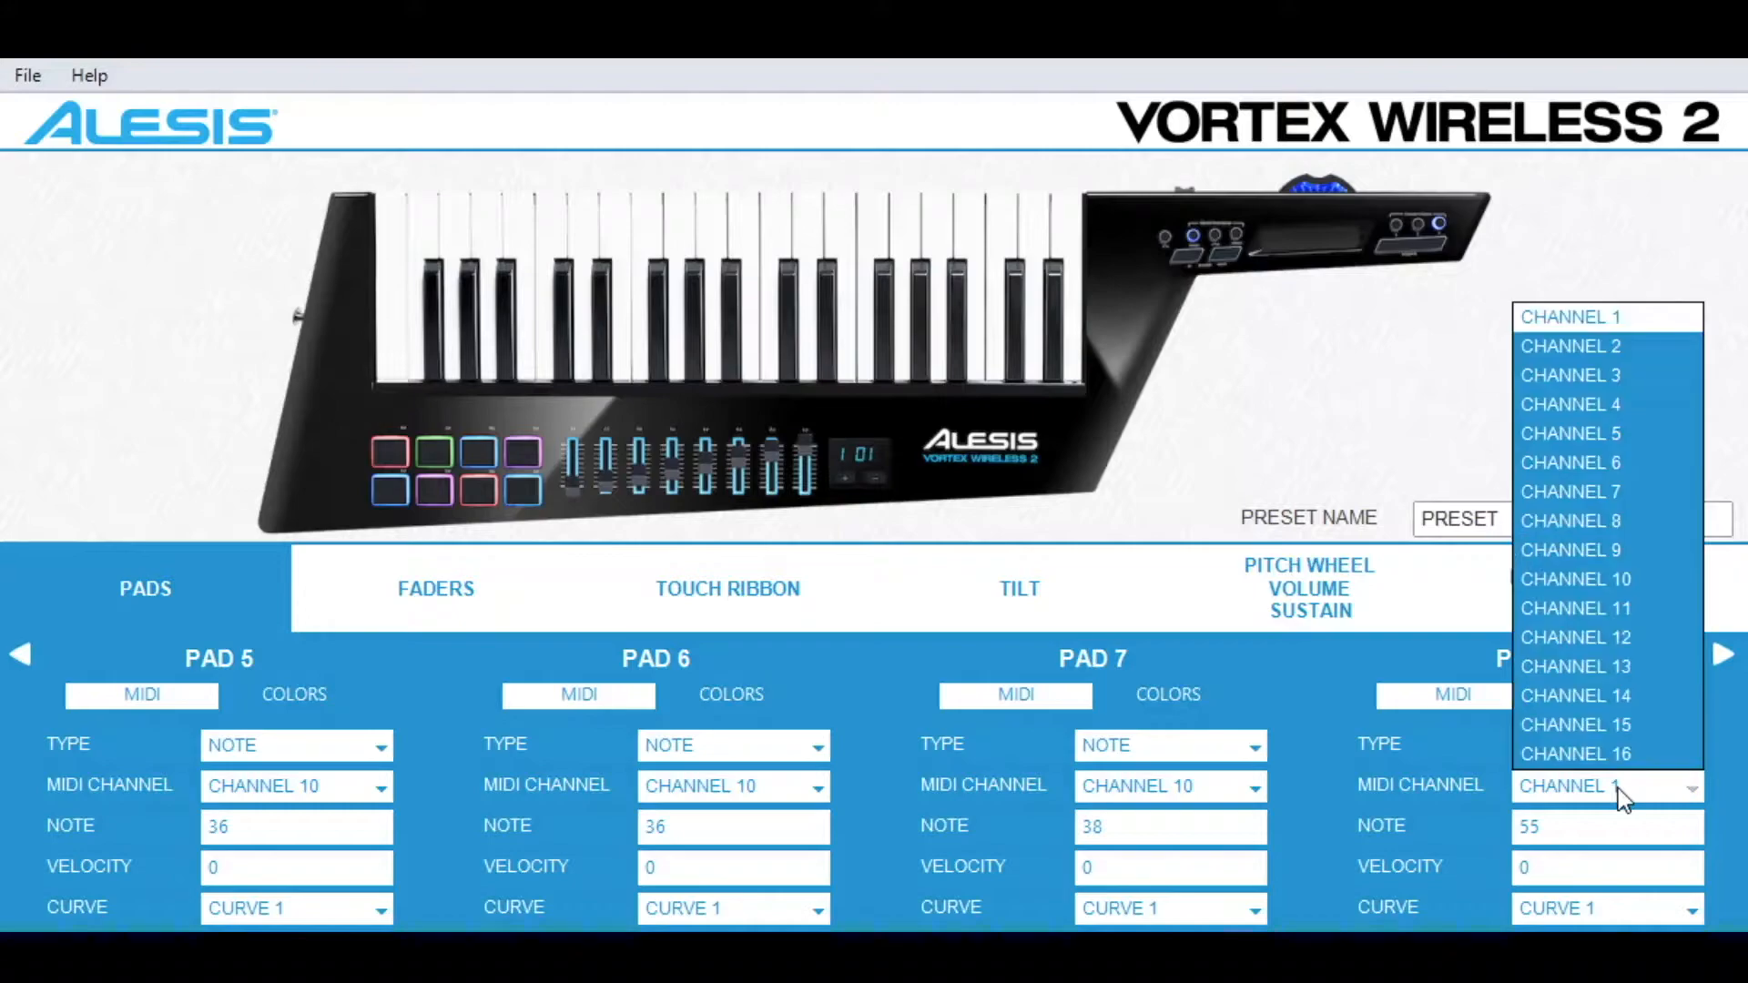
pyautogui.click(1659, 588)
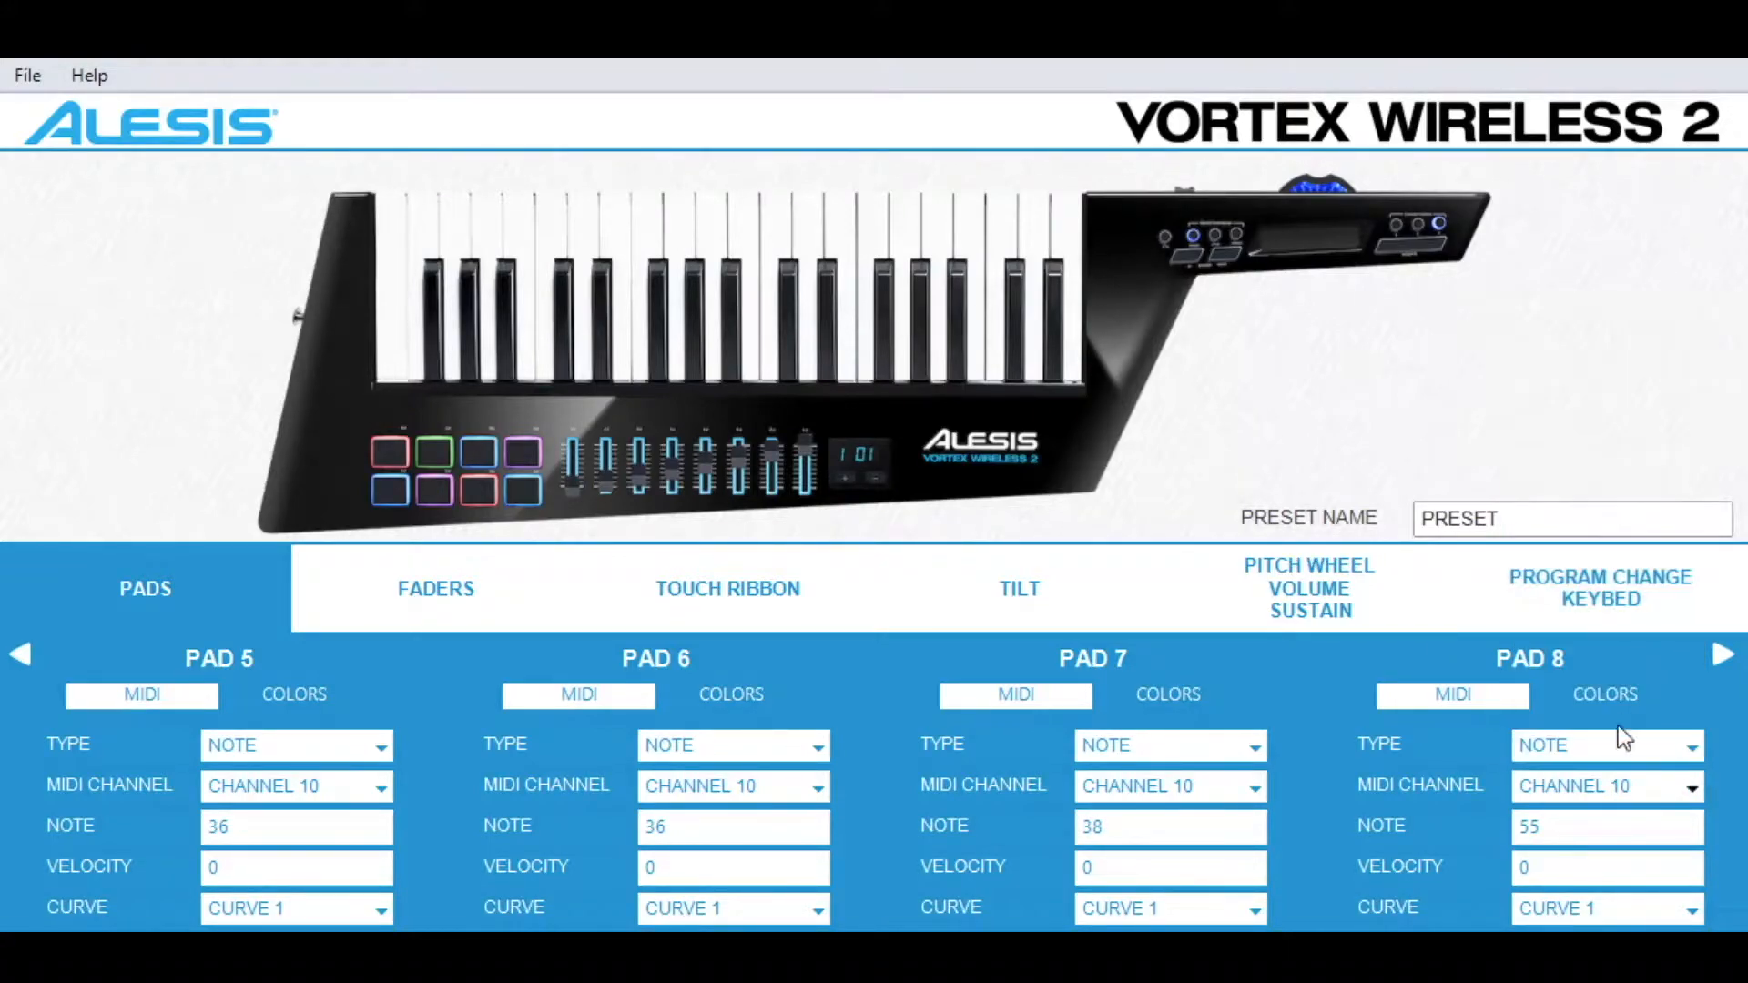
pyautogui.doubleClick(1590, 834)
pyautogui.write('38')
pyautogui.click(21, 75)
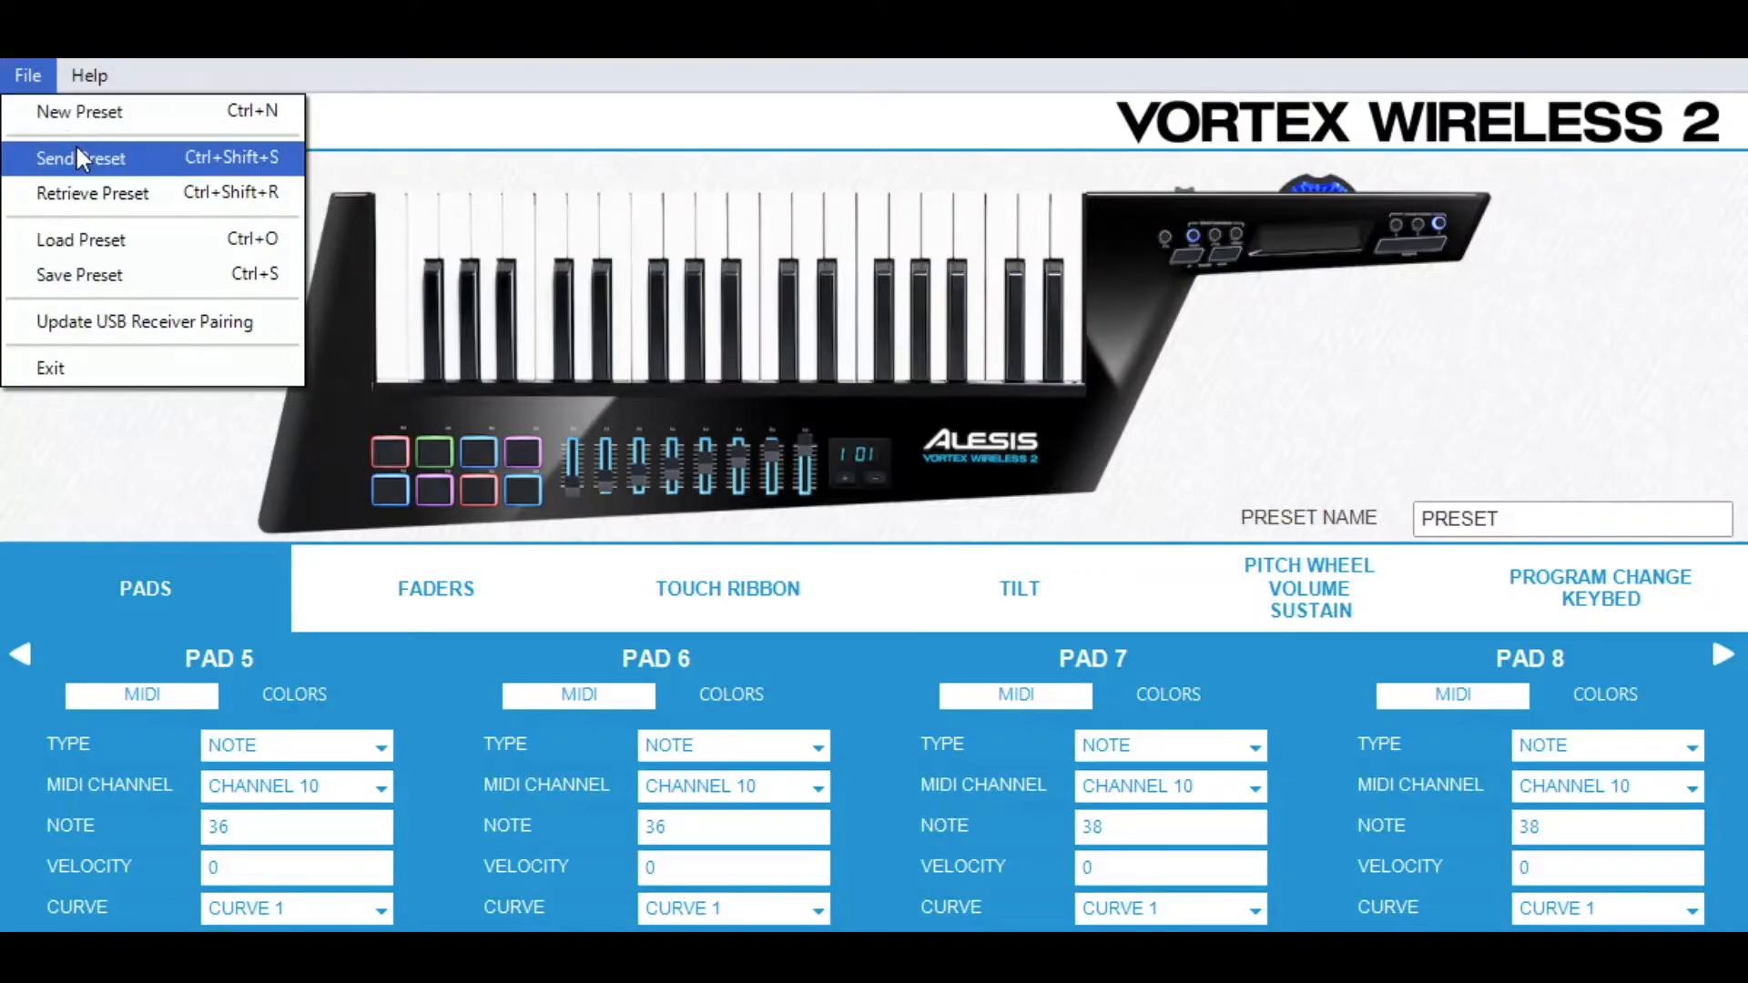
pyautogui.click(97, 163)
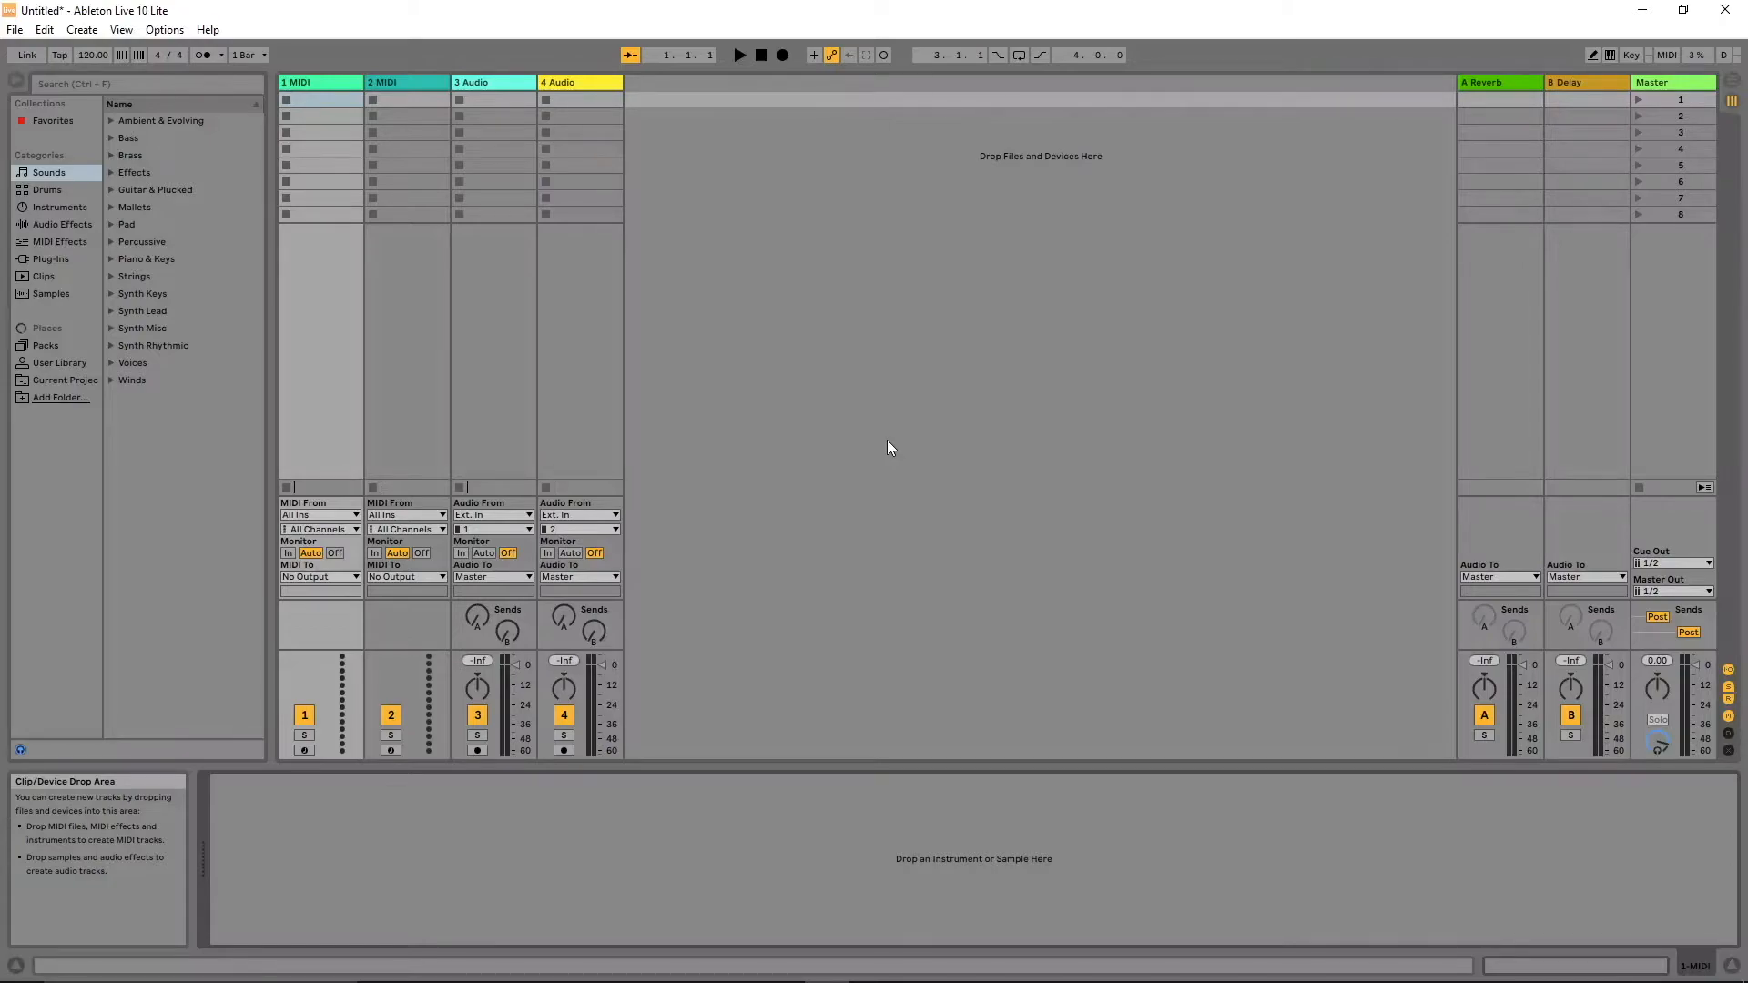
# Step: Switch to Ableton Live and review the Vortex Wireless 2 MIDI port settings in the preferences
pyautogui.click(164, 33)
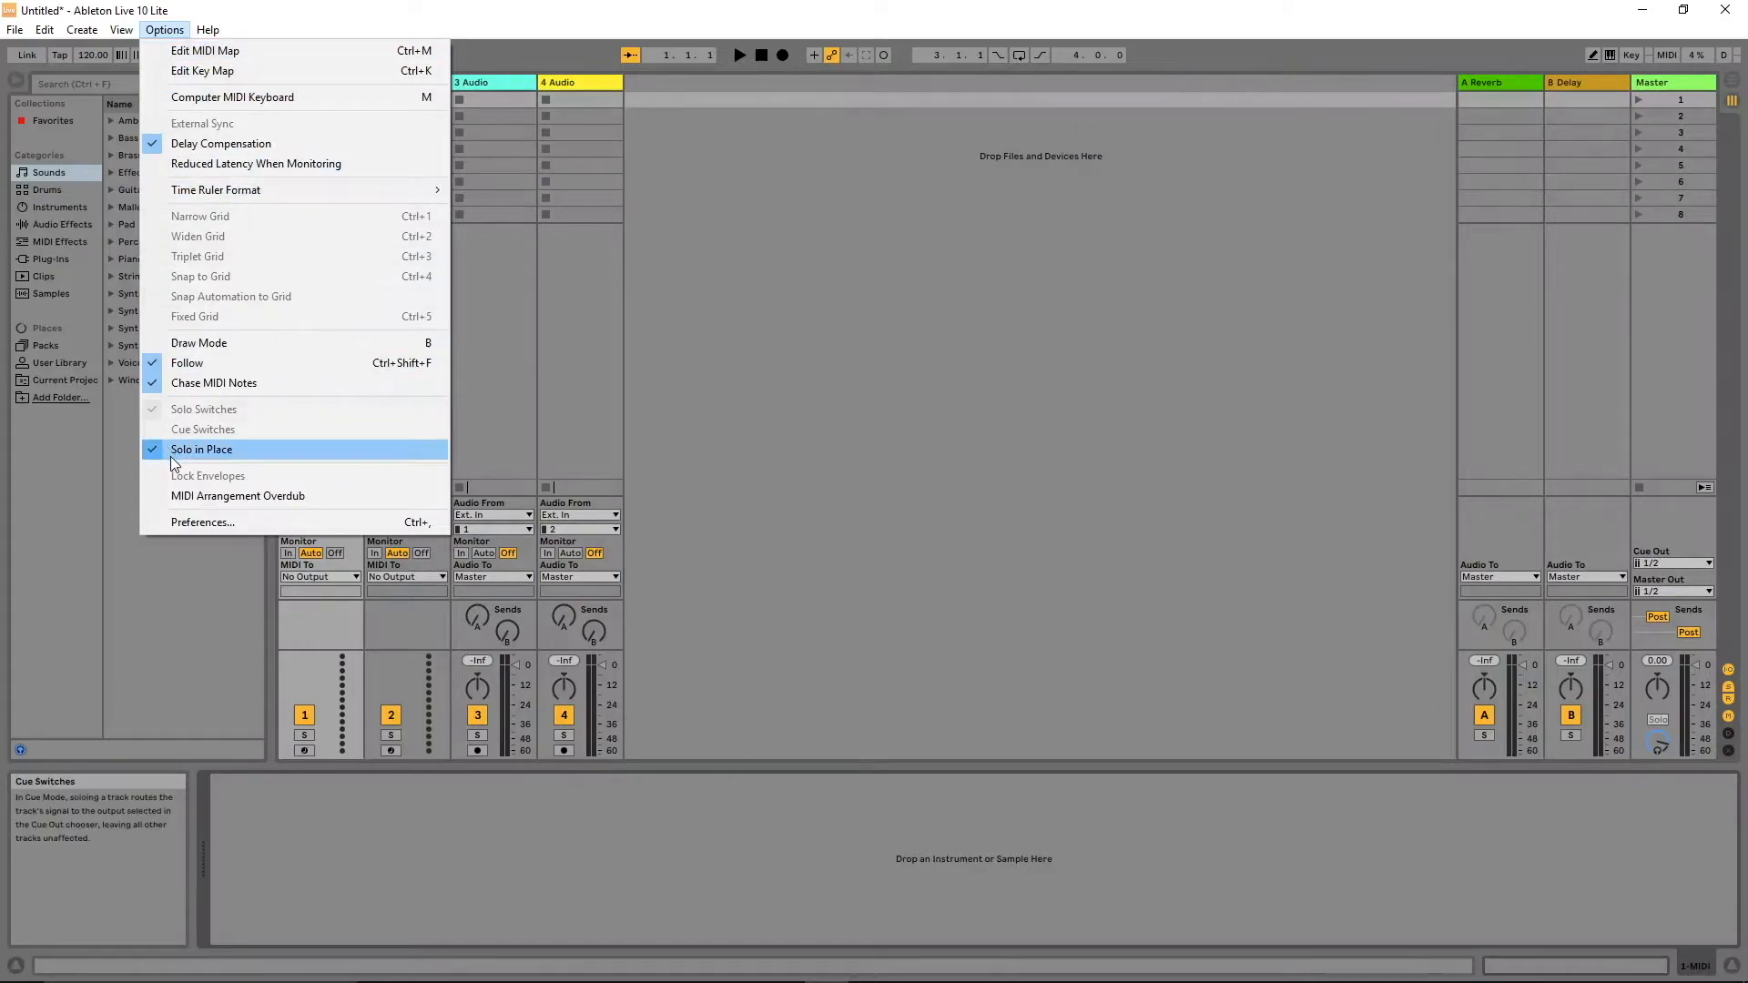
pyautogui.click(202, 527)
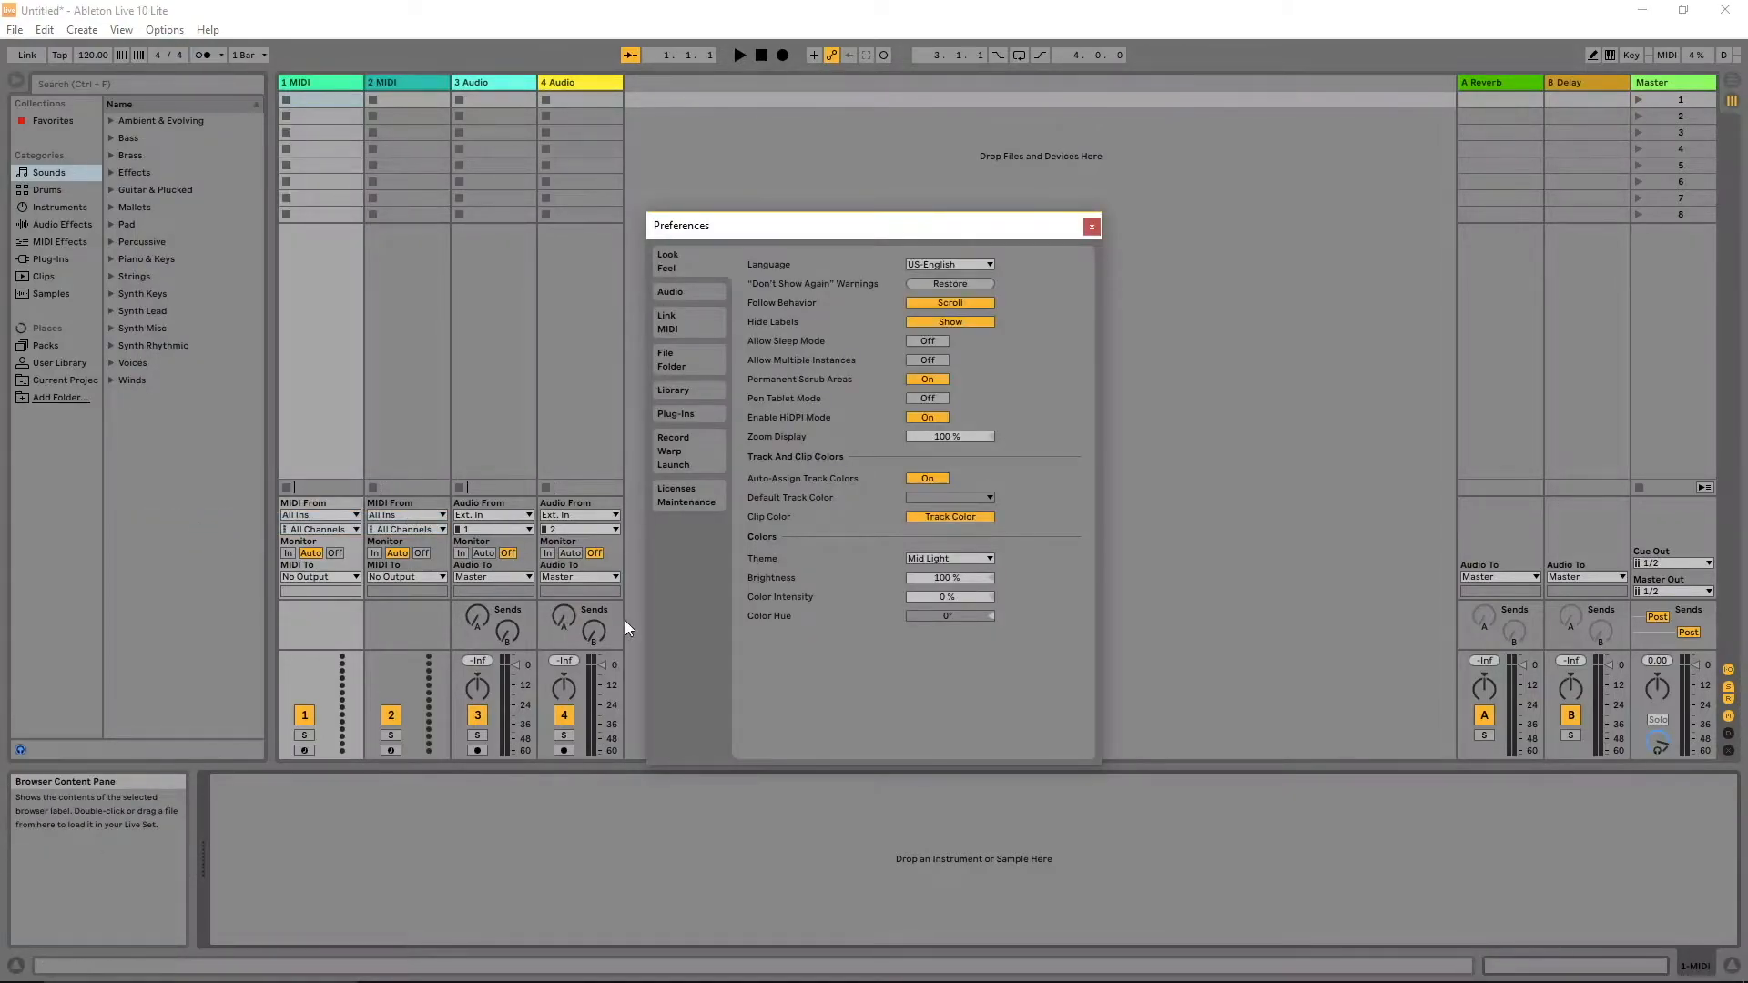
pyautogui.click(661, 320)
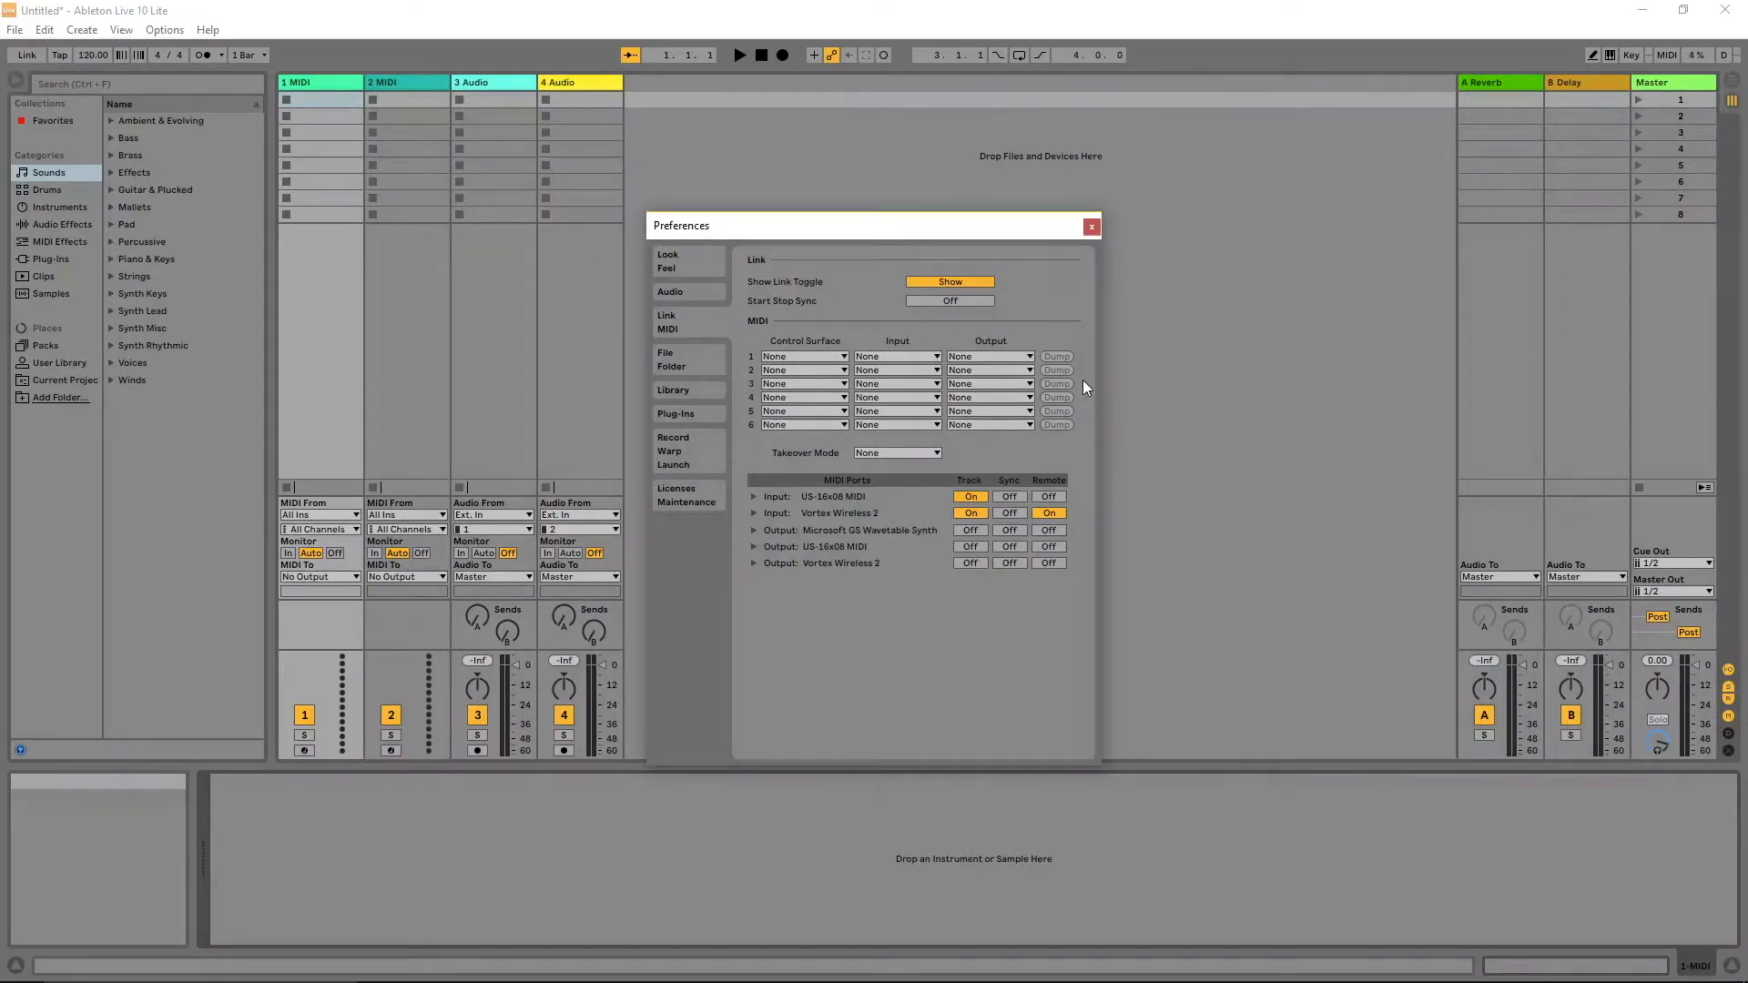
pyautogui.click(1091, 226)
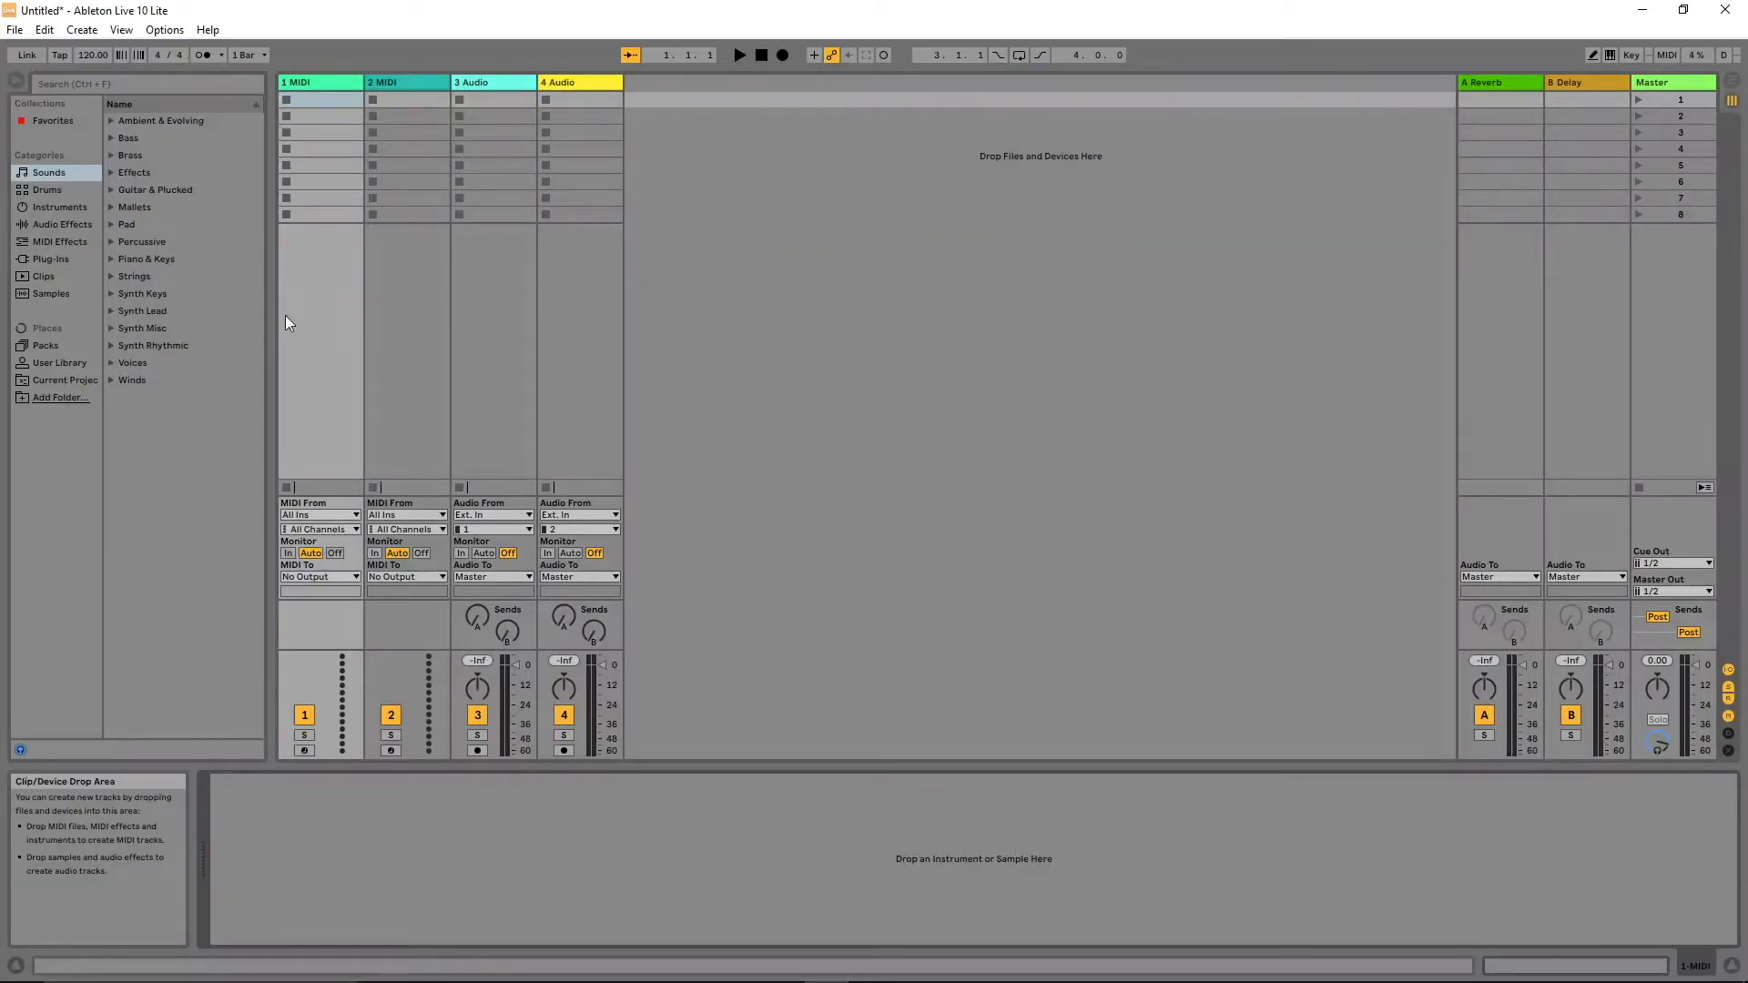
# Step: Load the Crystal Clear Kit drum preset onto the first MIDI track
pyautogui.click(52, 193)
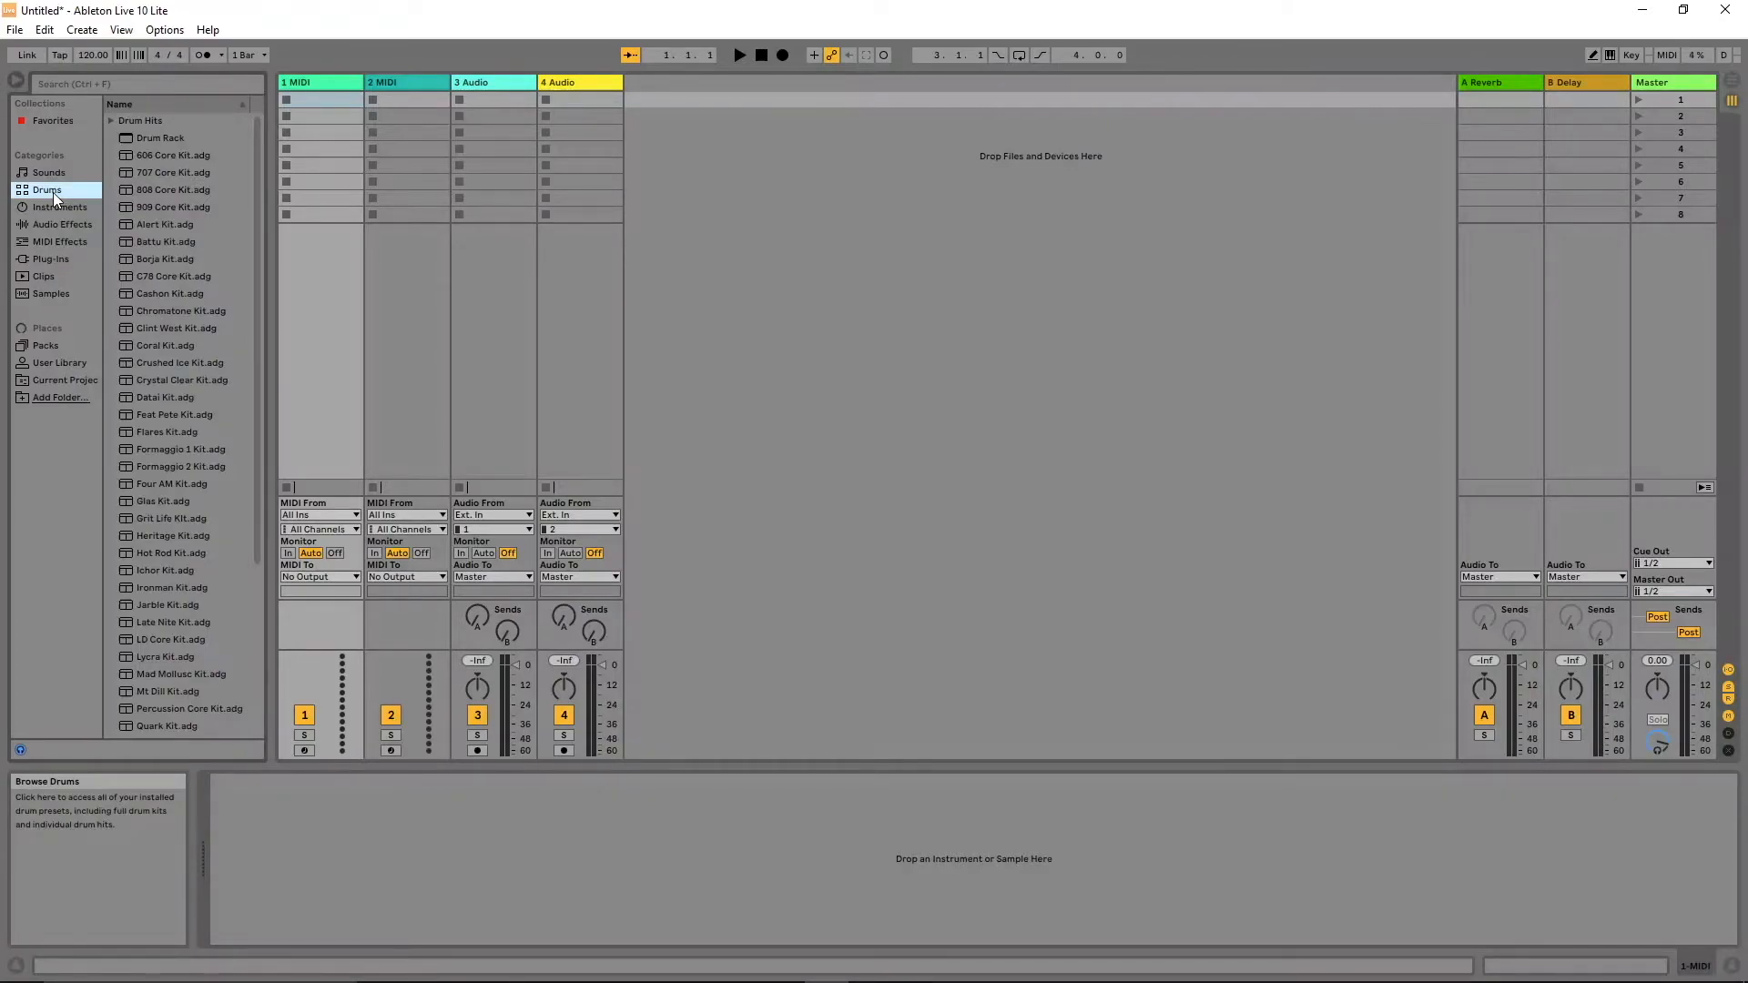
pyautogui.click(156, 383)
pyautogui.moveTo(157, 382); pyautogui.dragTo(327, 359)
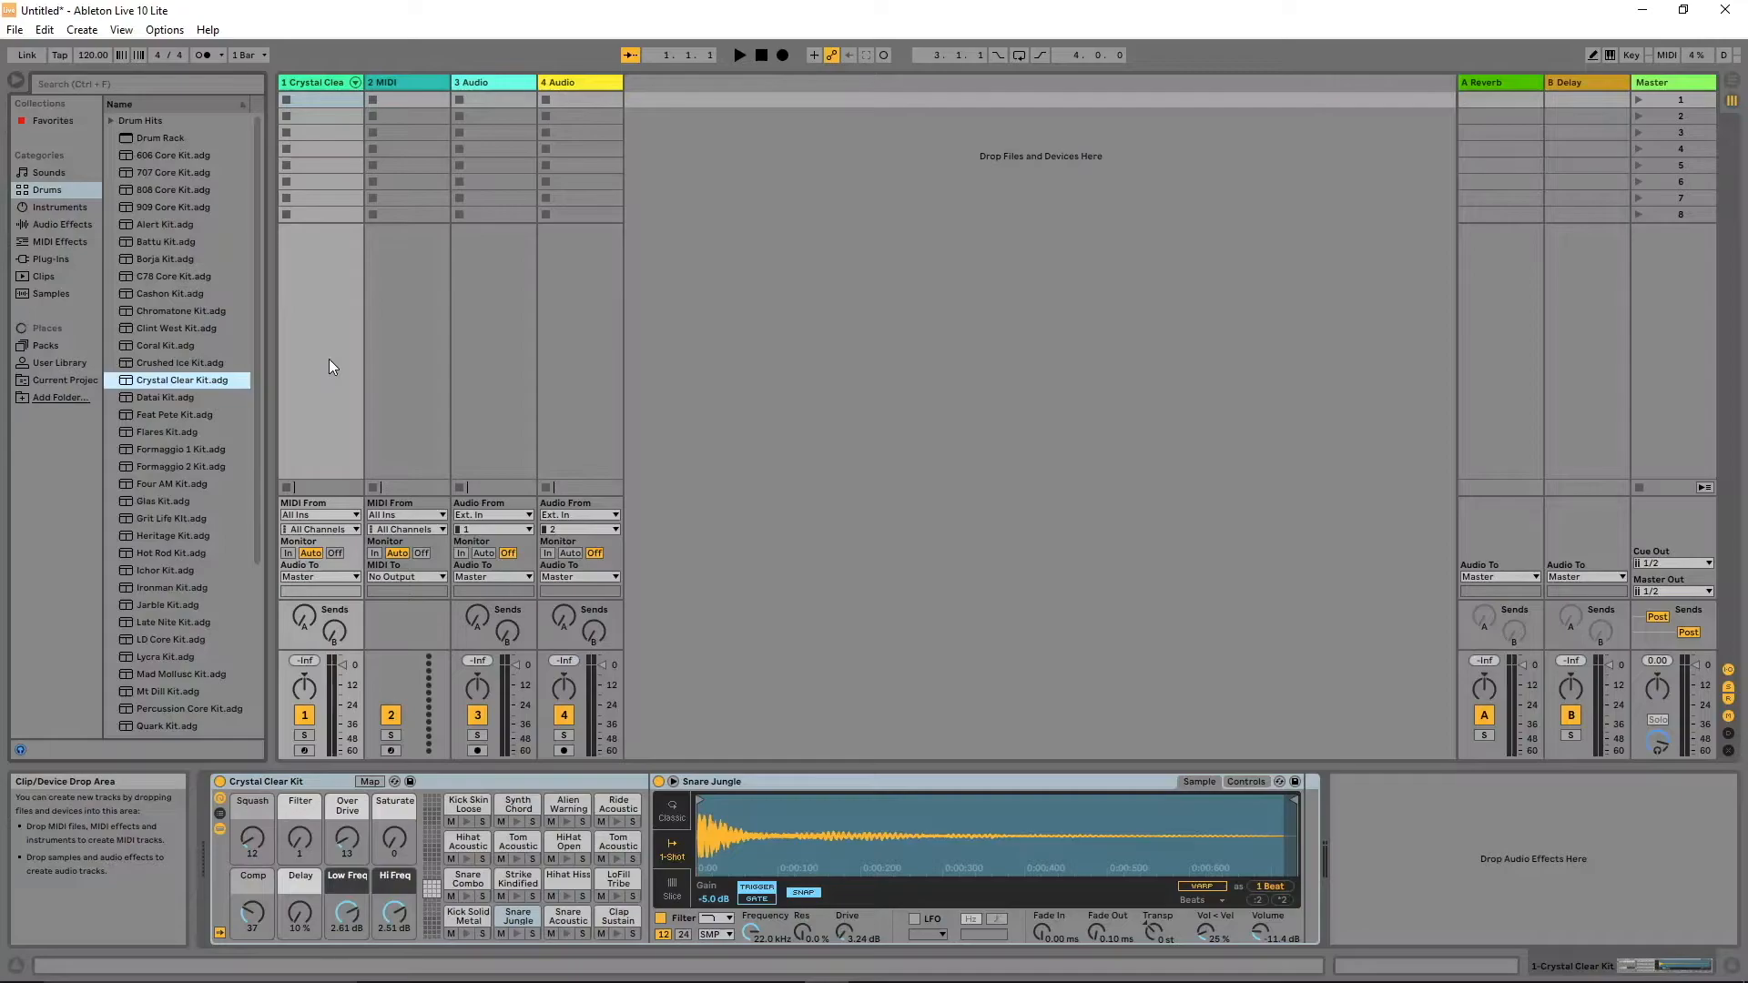
# Step: Set the drum kit track's MIDI input channel to Ch. 10 and arm the track for recording
pyautogui.click(355, 530)
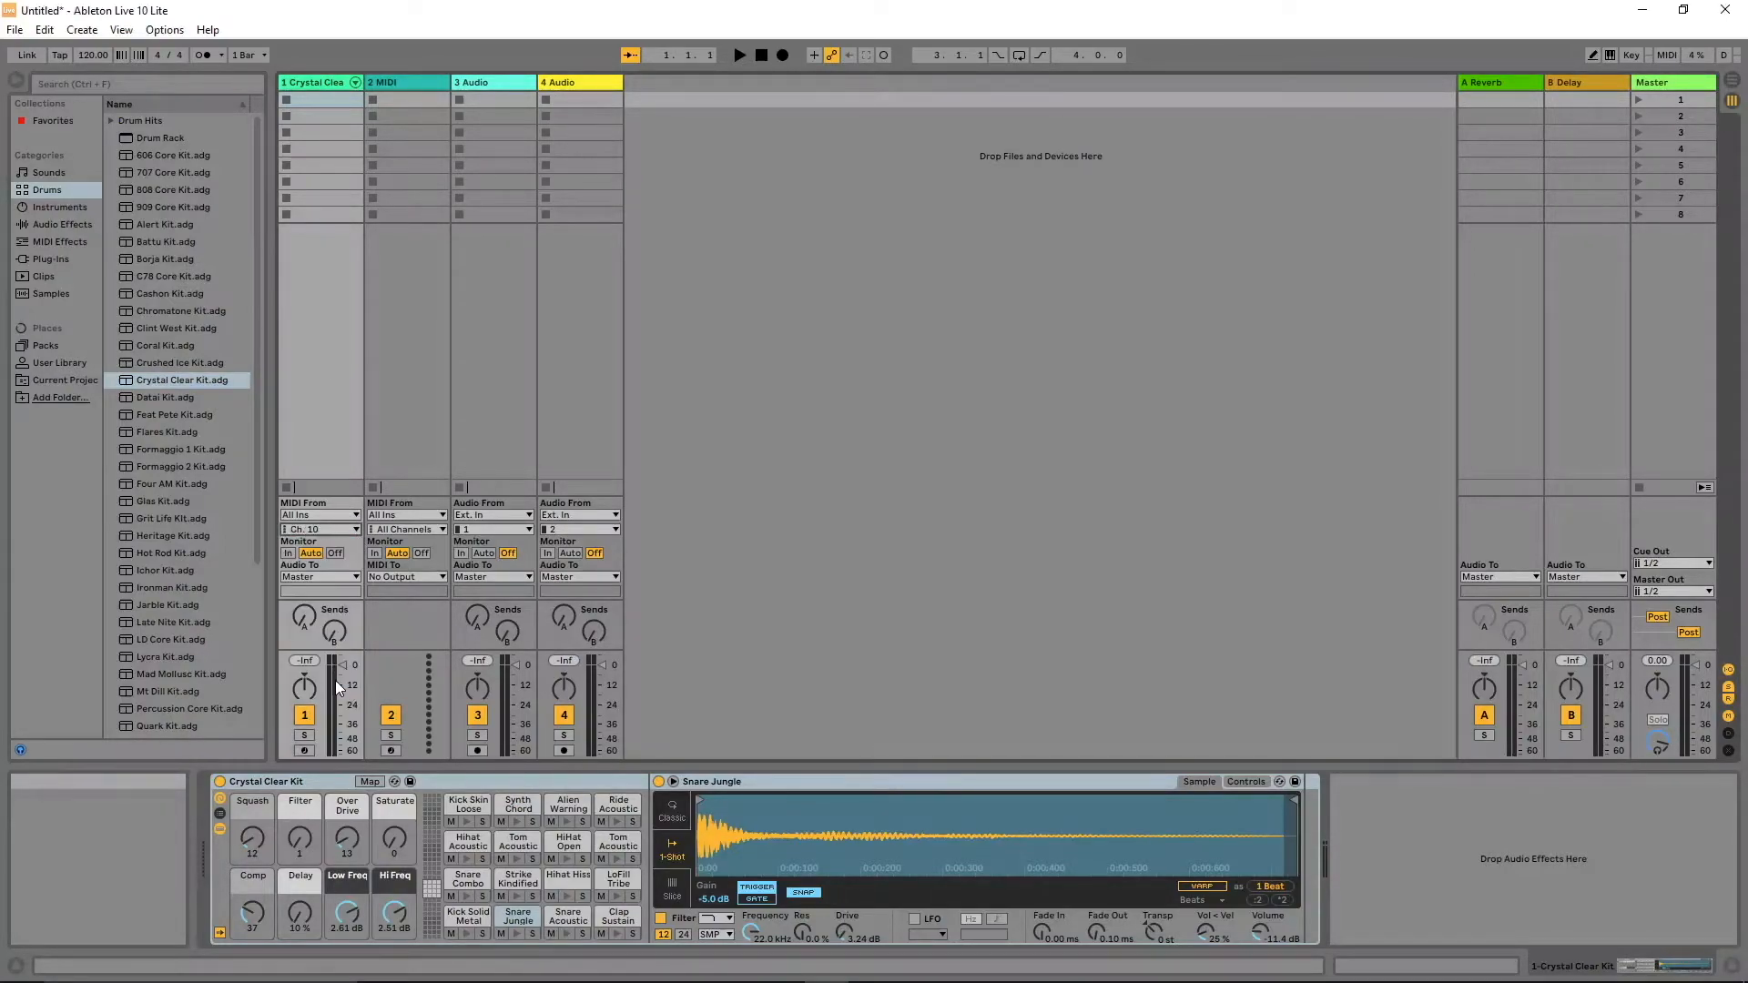
pyautogui.click(336, 680)
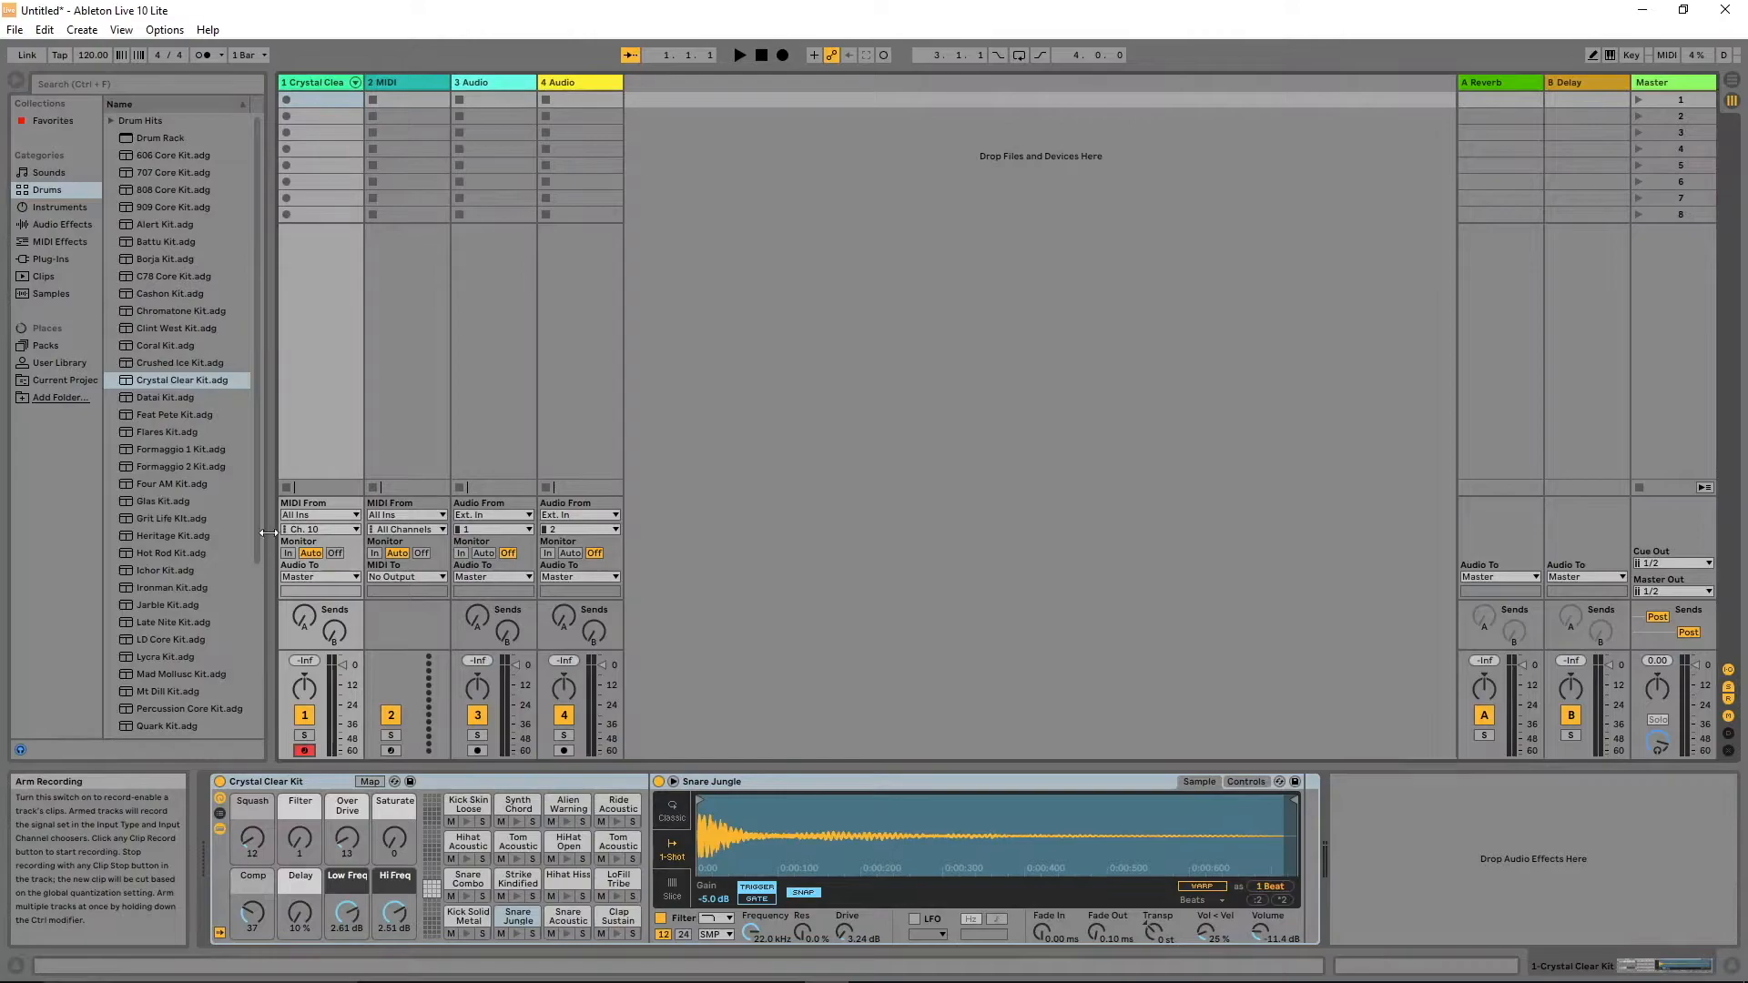
# Step: Turn on the metronome and set the project tempo to 100 BPM
pyautogui.click(204, 54)
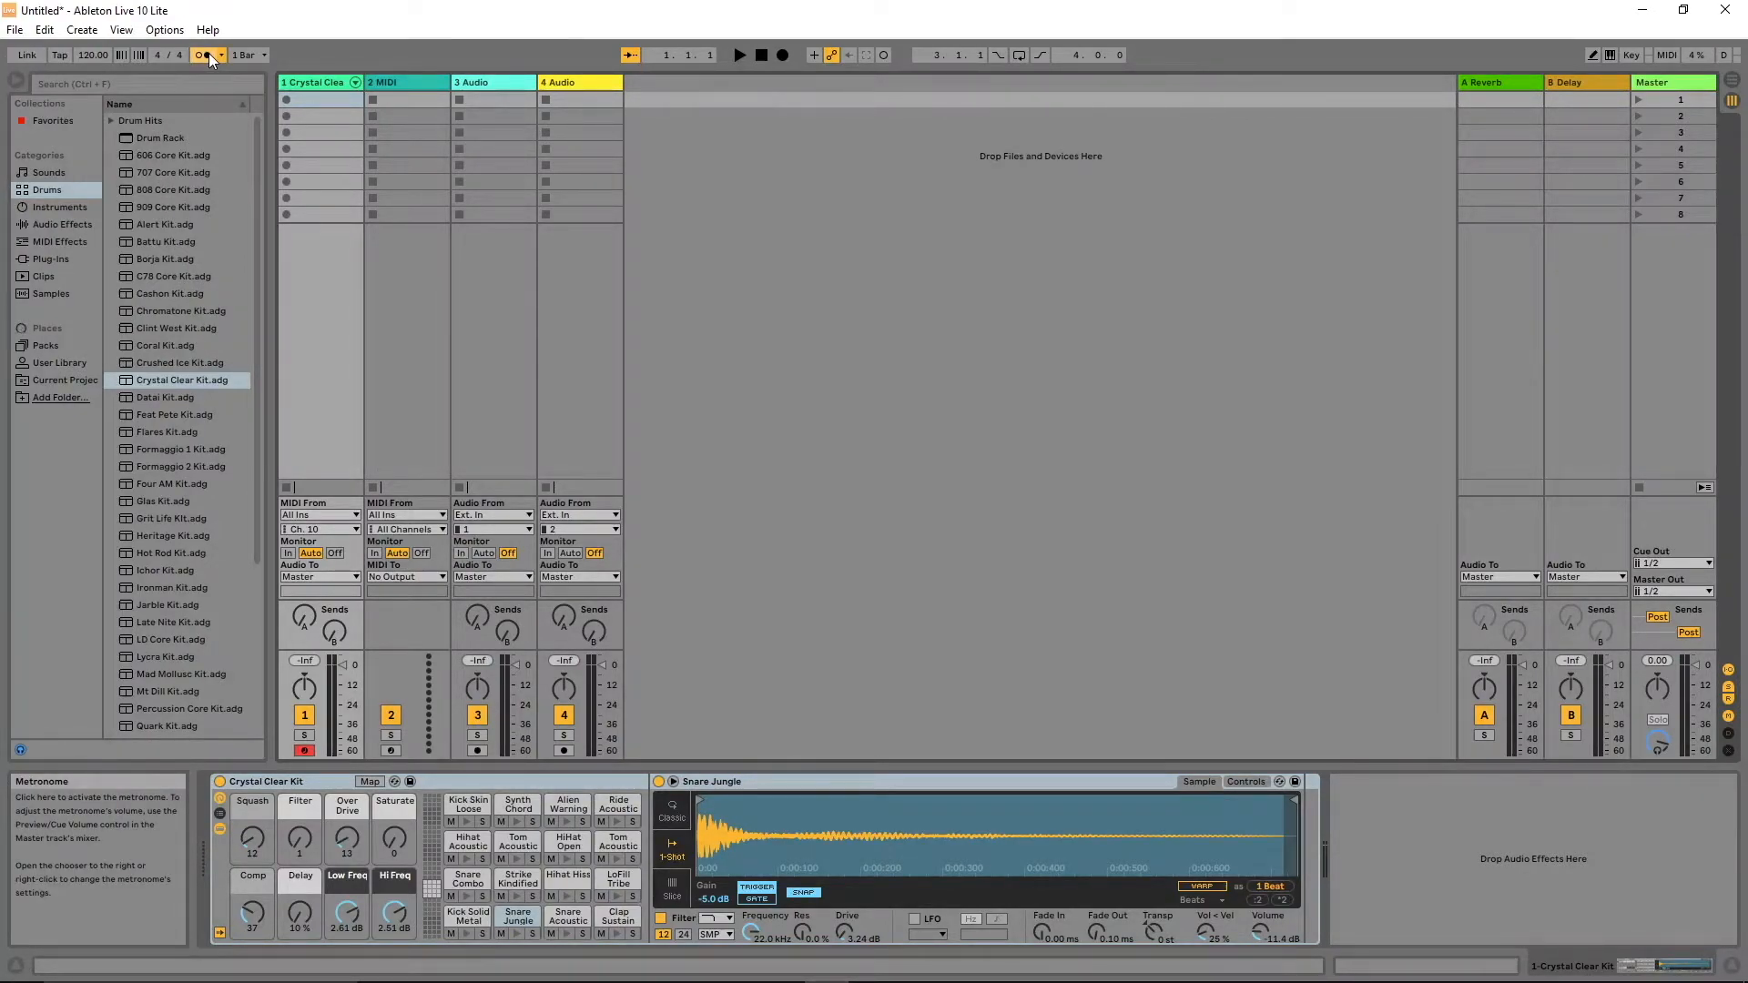
pyautogui.click(93, 56)
pyautogui.write('100')
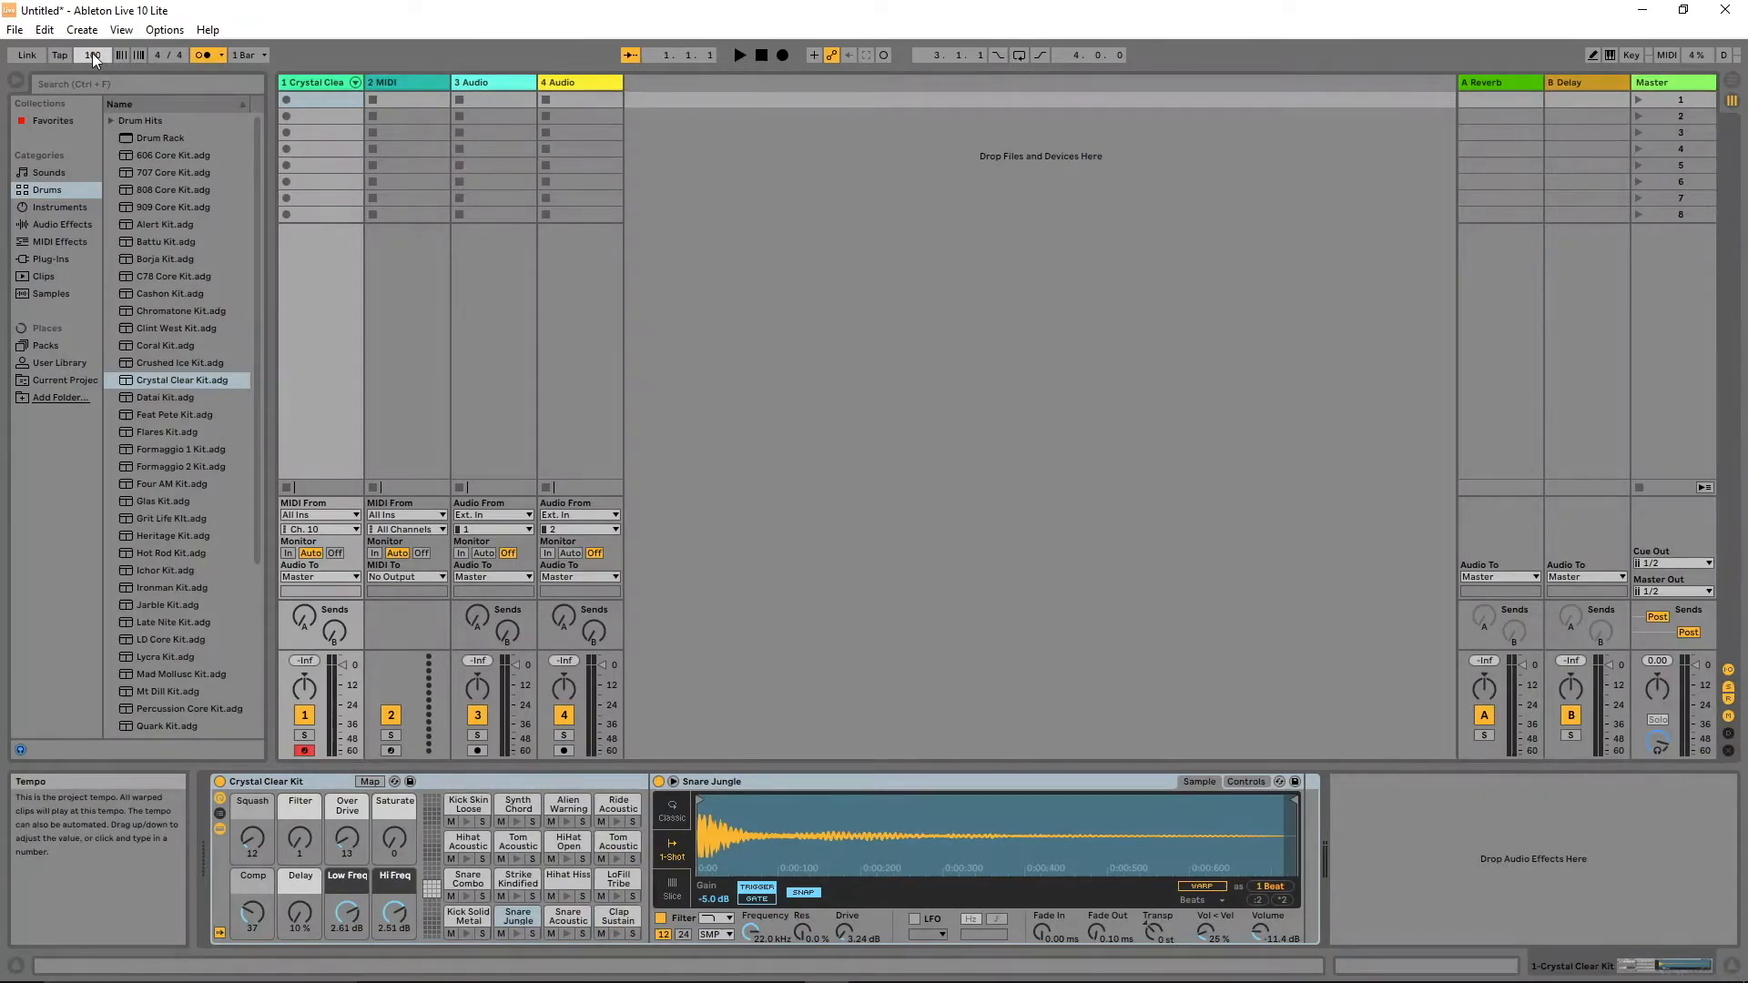
pyautogui.press('Return')
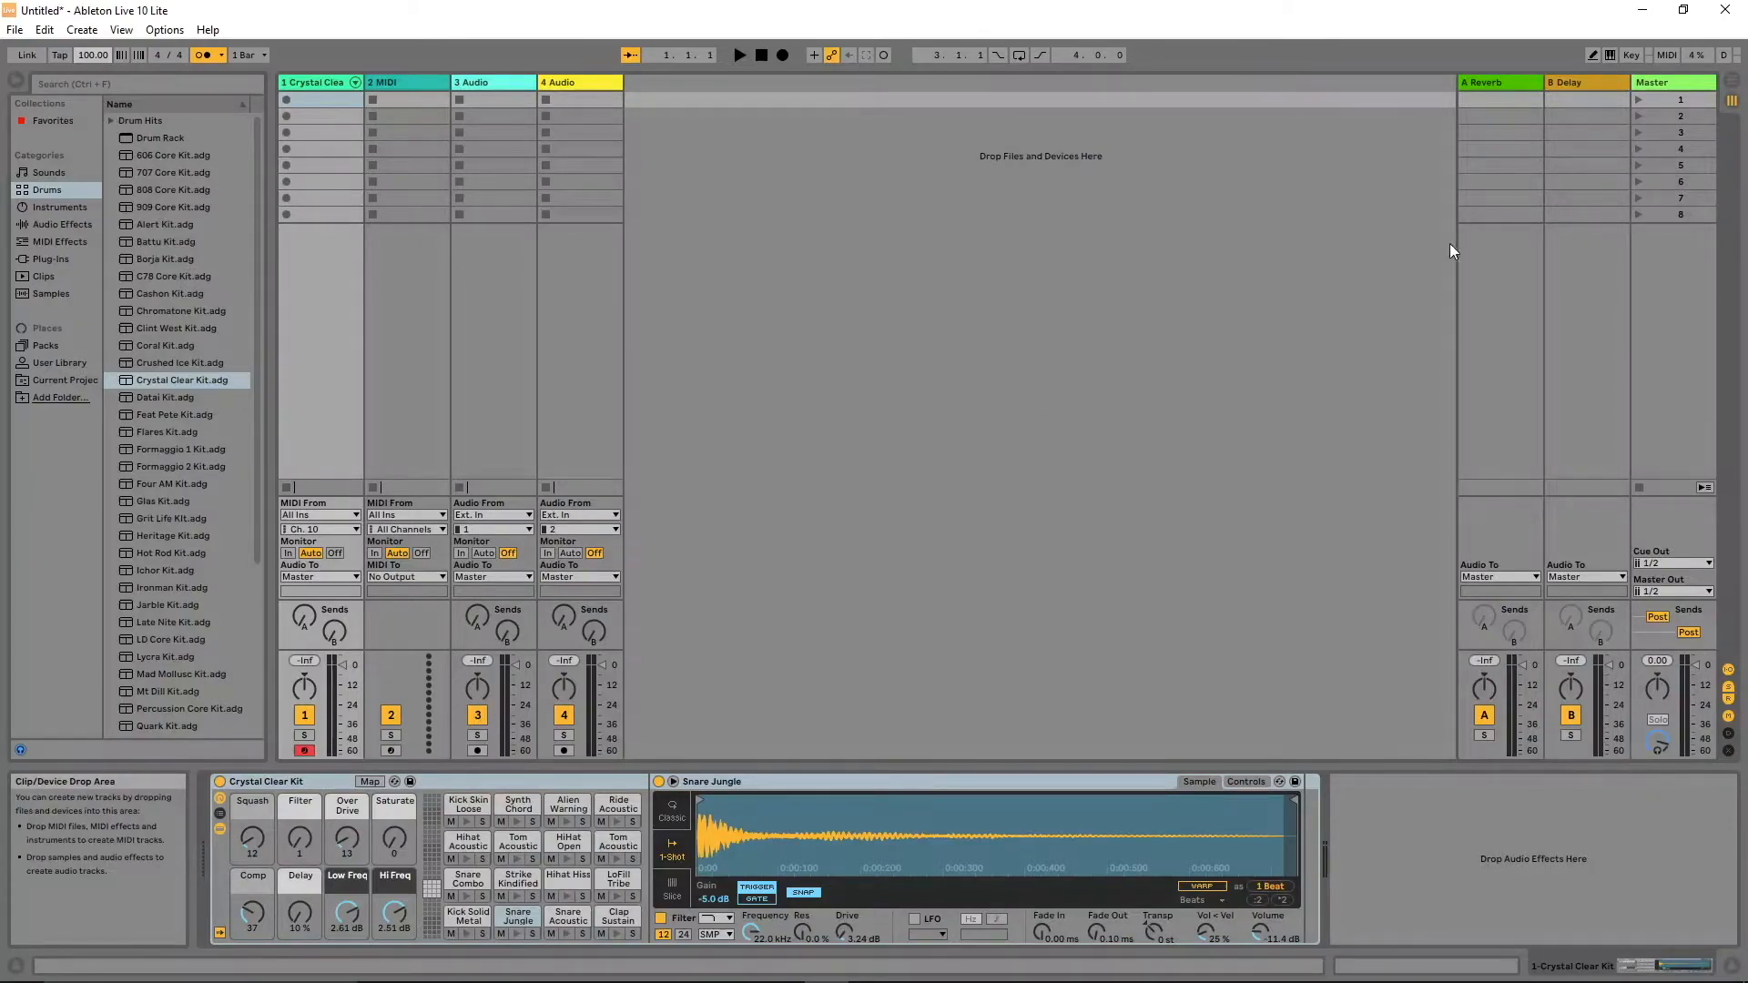
# Step: MIDI-map the transport Stop to CC 77 and Session Record to CC 76, both on channel 16
pyautogui.click(1668, 55)
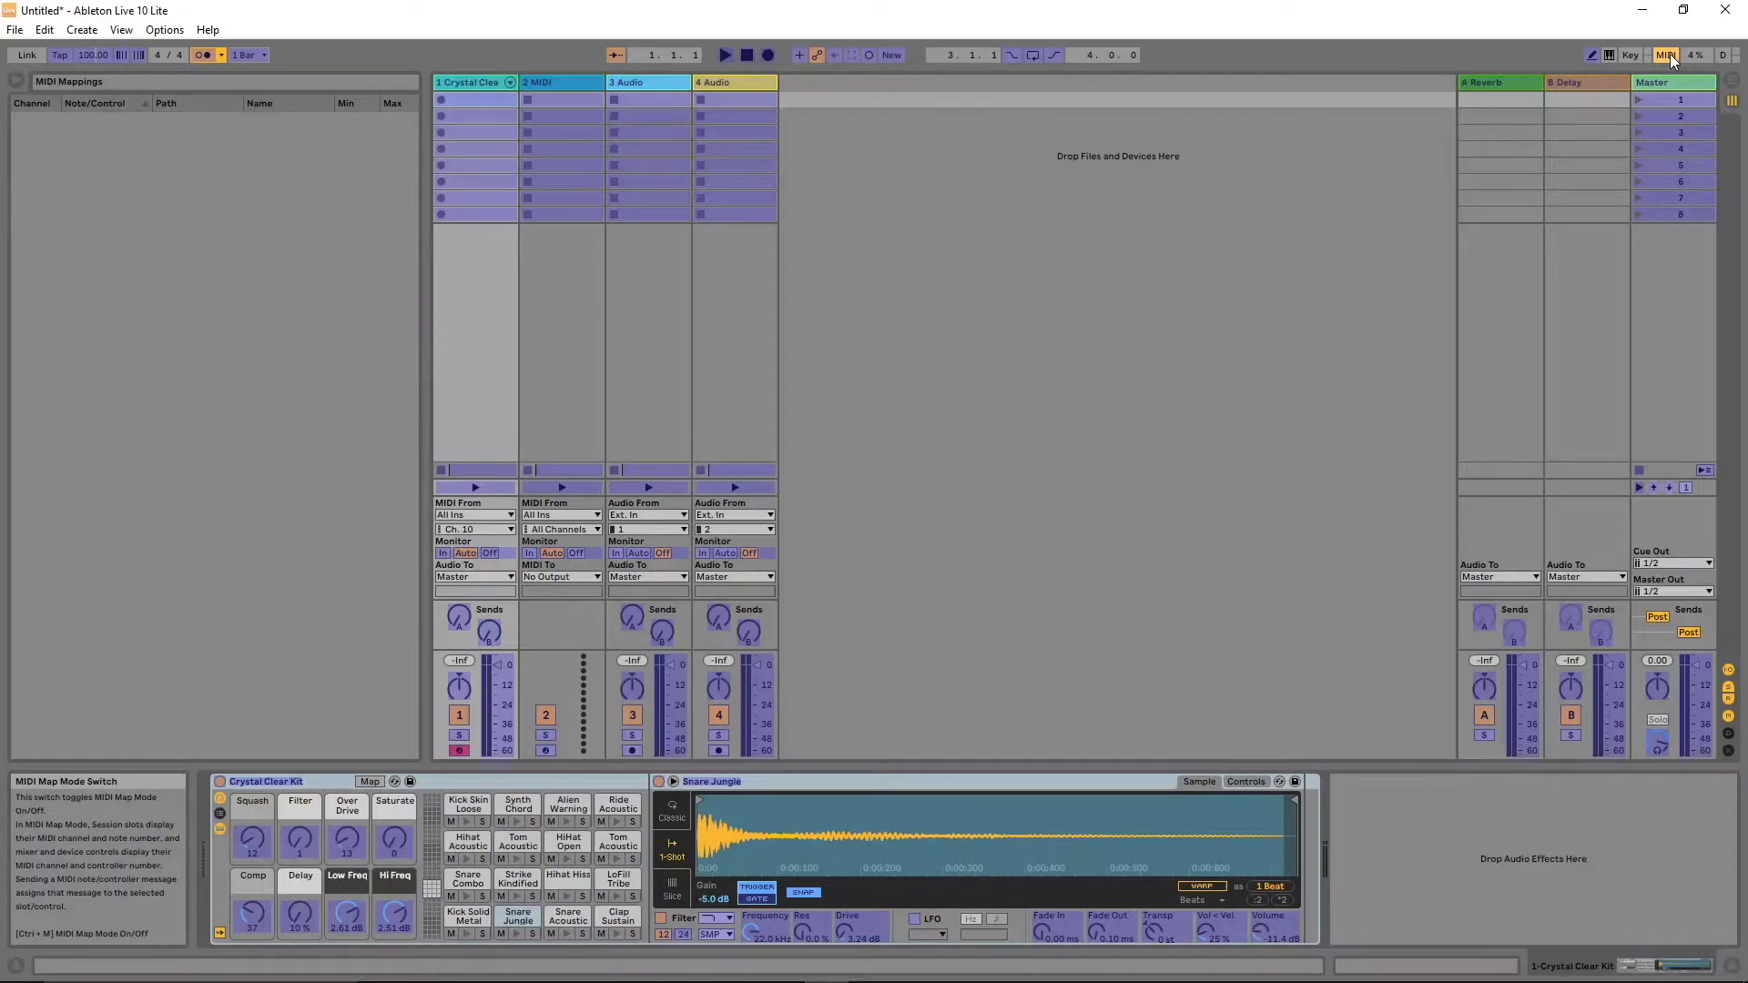
pyautogui.click(744, 52)
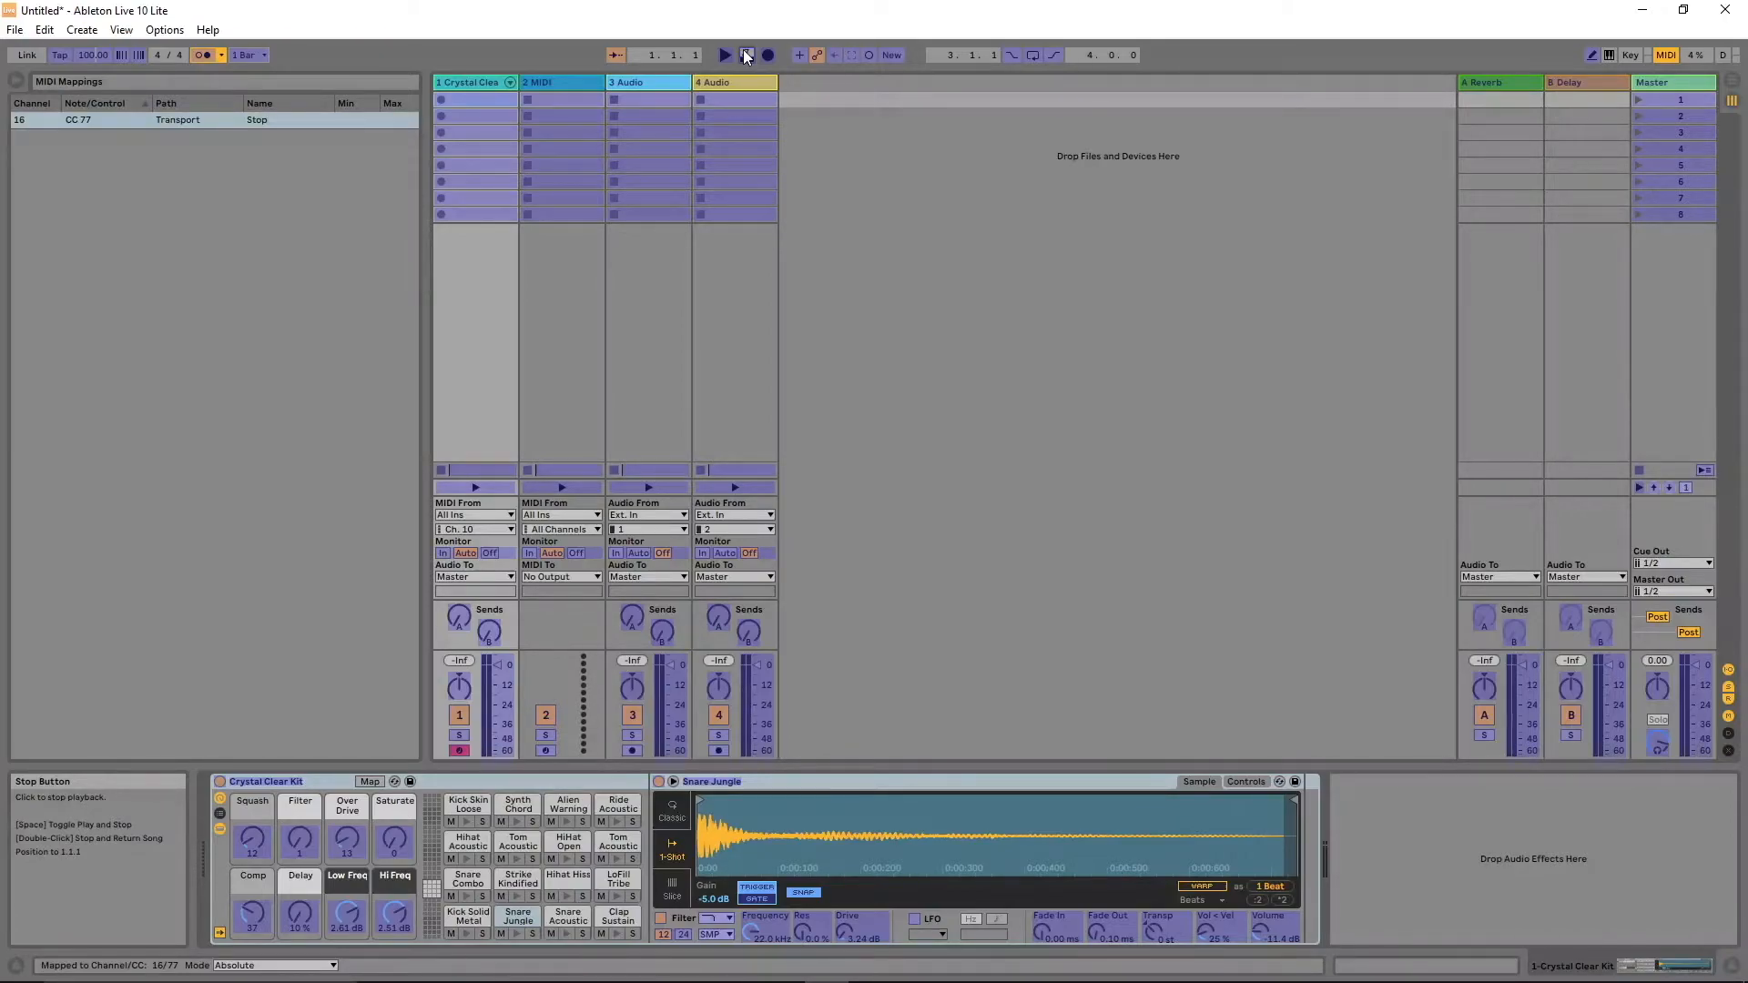
pyautogui.click(871, 56)
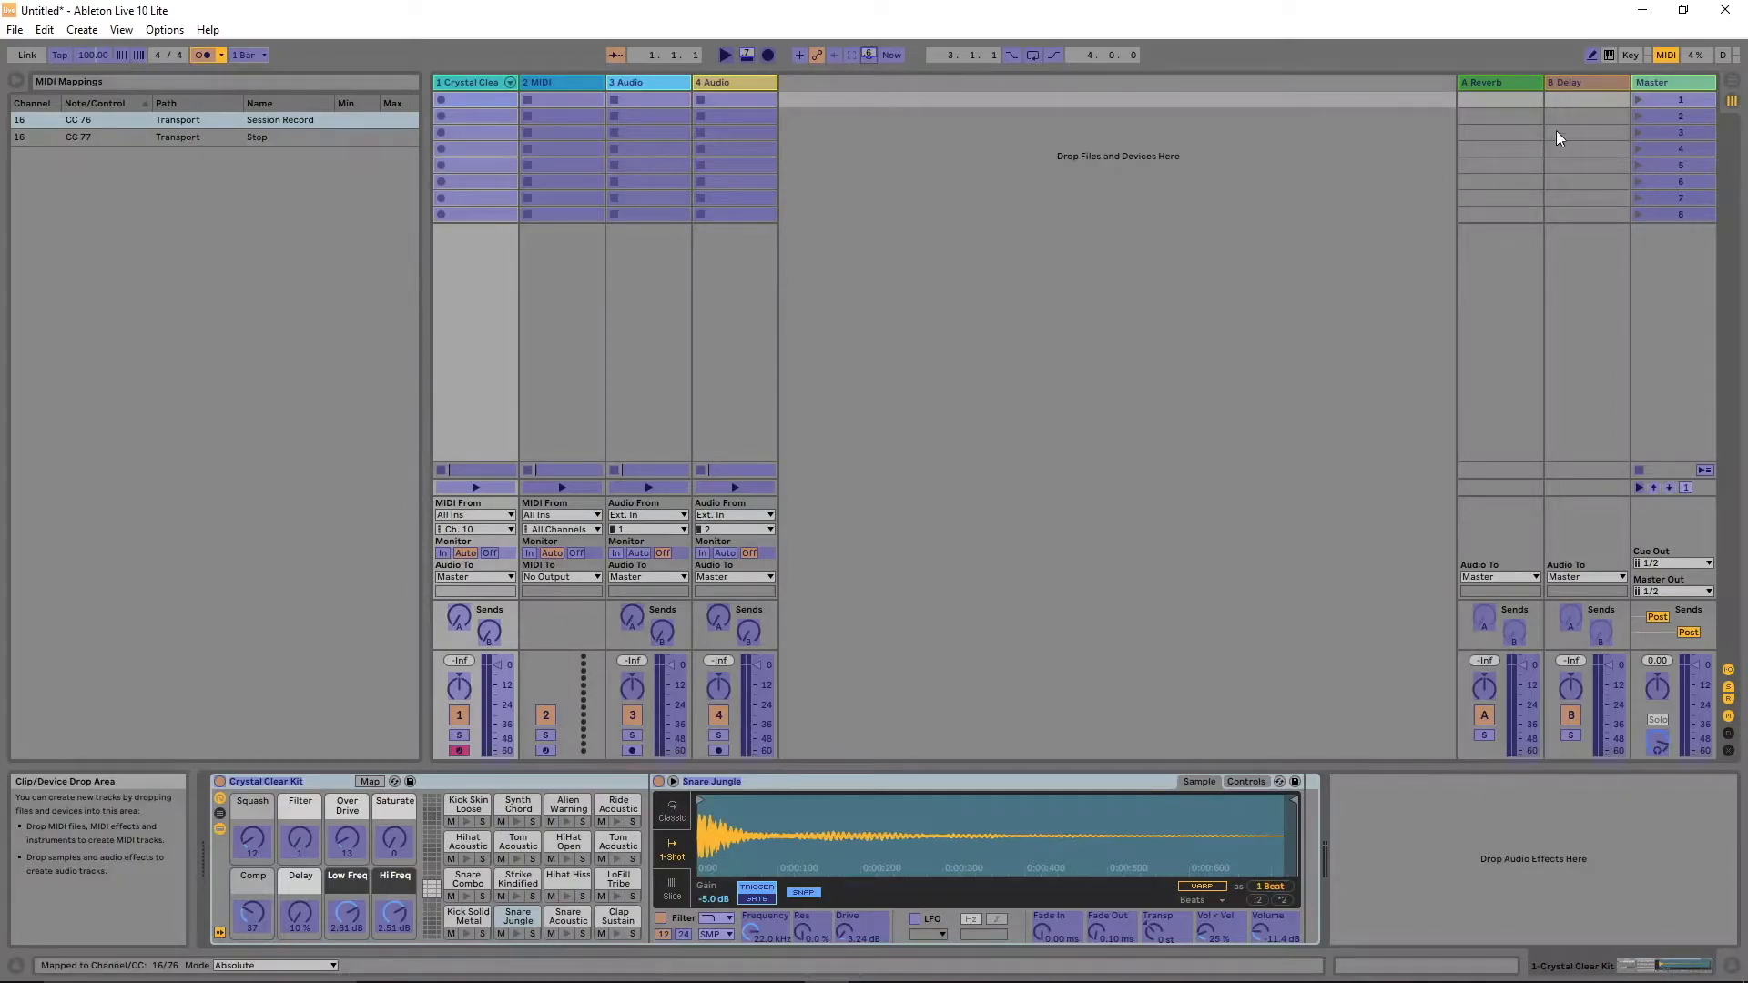
pyautogui.click(1666, 55)
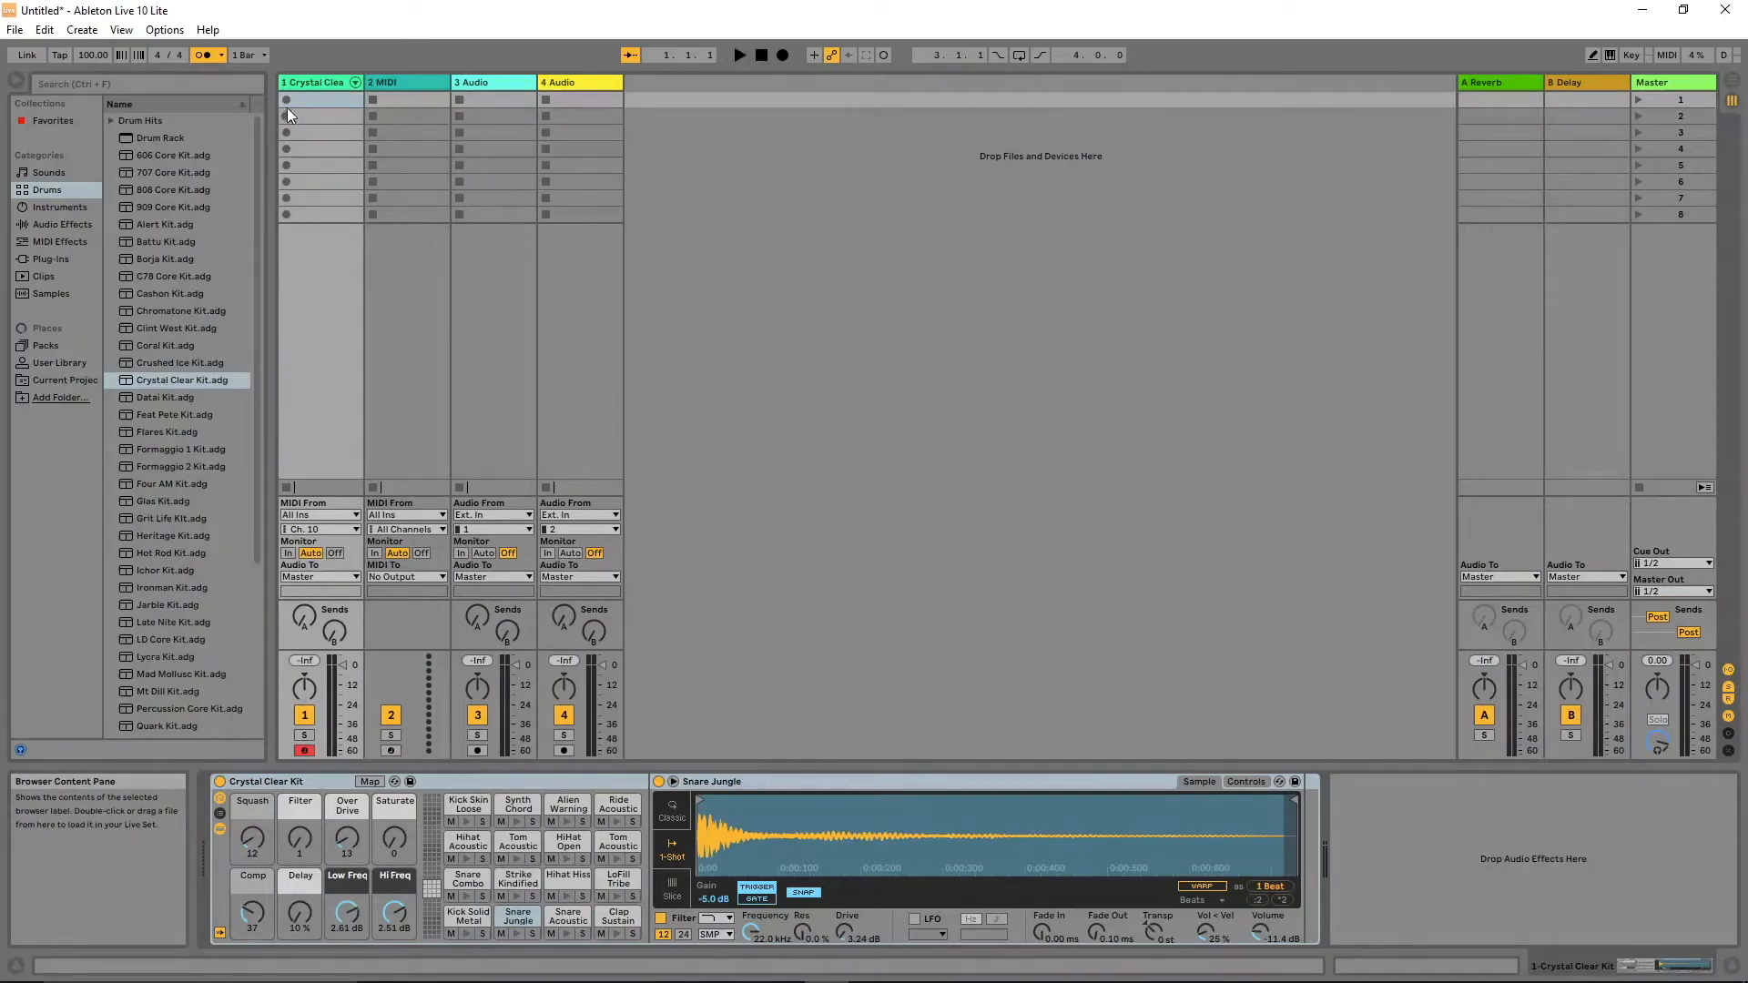
# Step: Create a two-bar looping MIDI clip in the drum track's first slot and record a kick and snare pattern into it
pyautogui.doubleClick(307, 97)
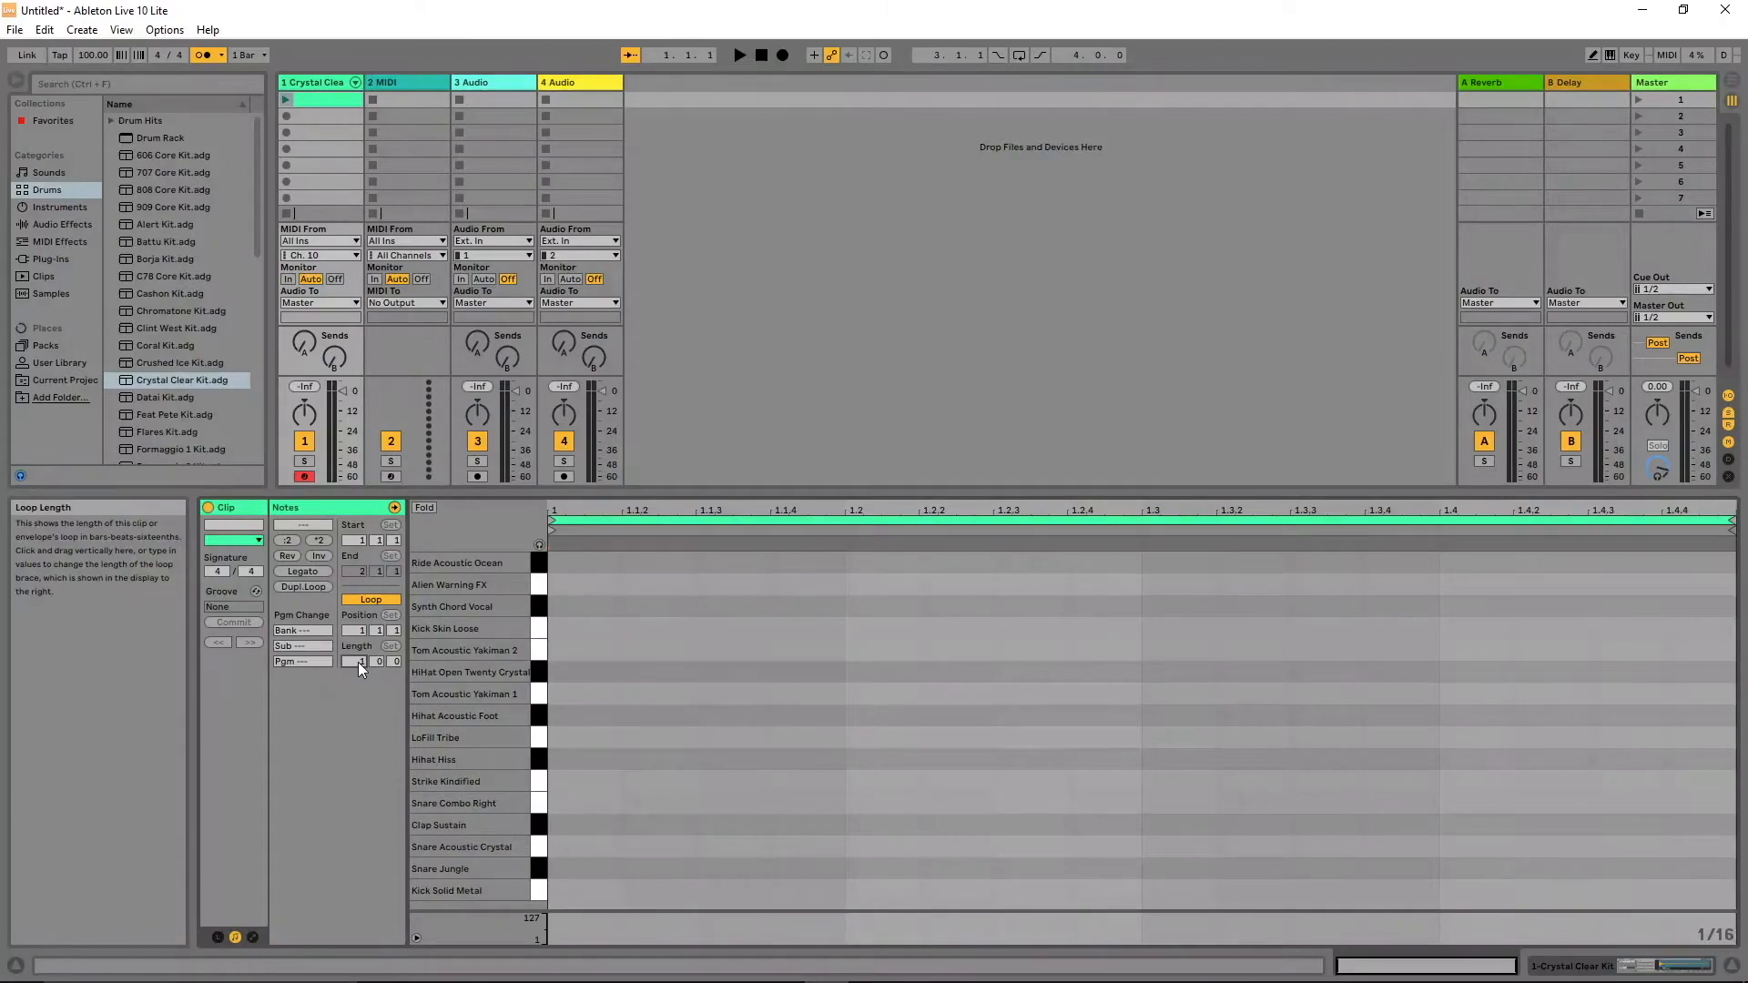
pyautogui.press('Return')
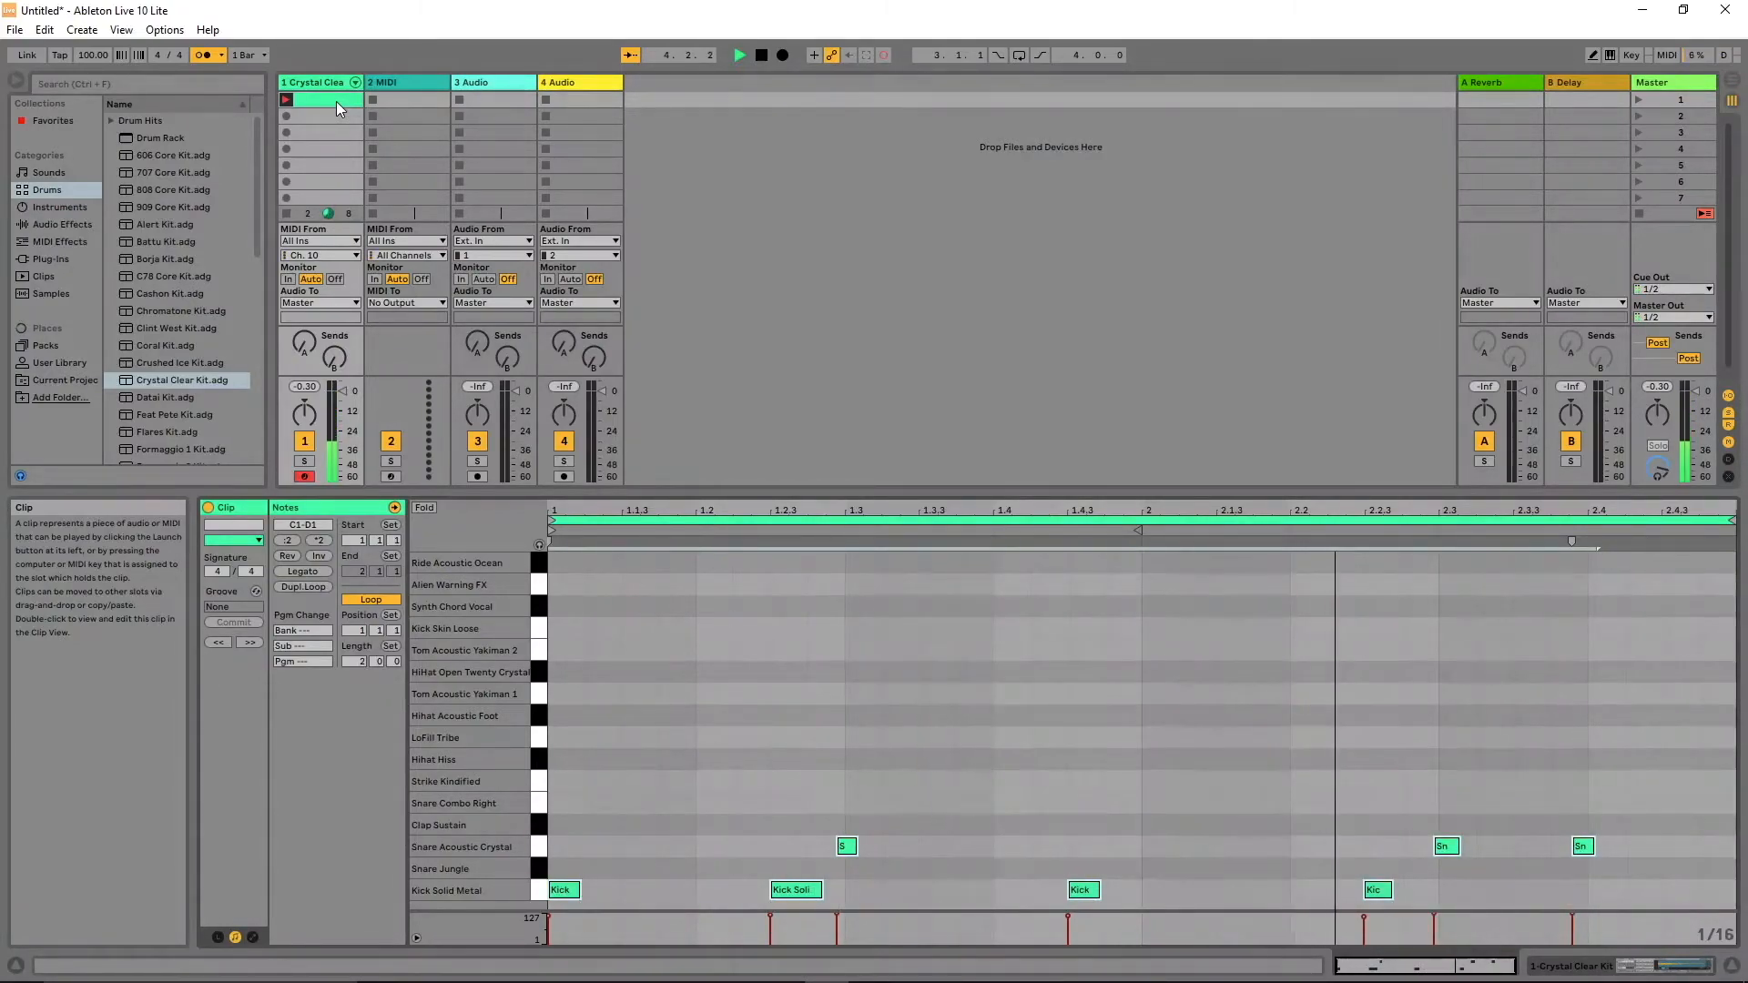
pyautogui.click(761, 55)
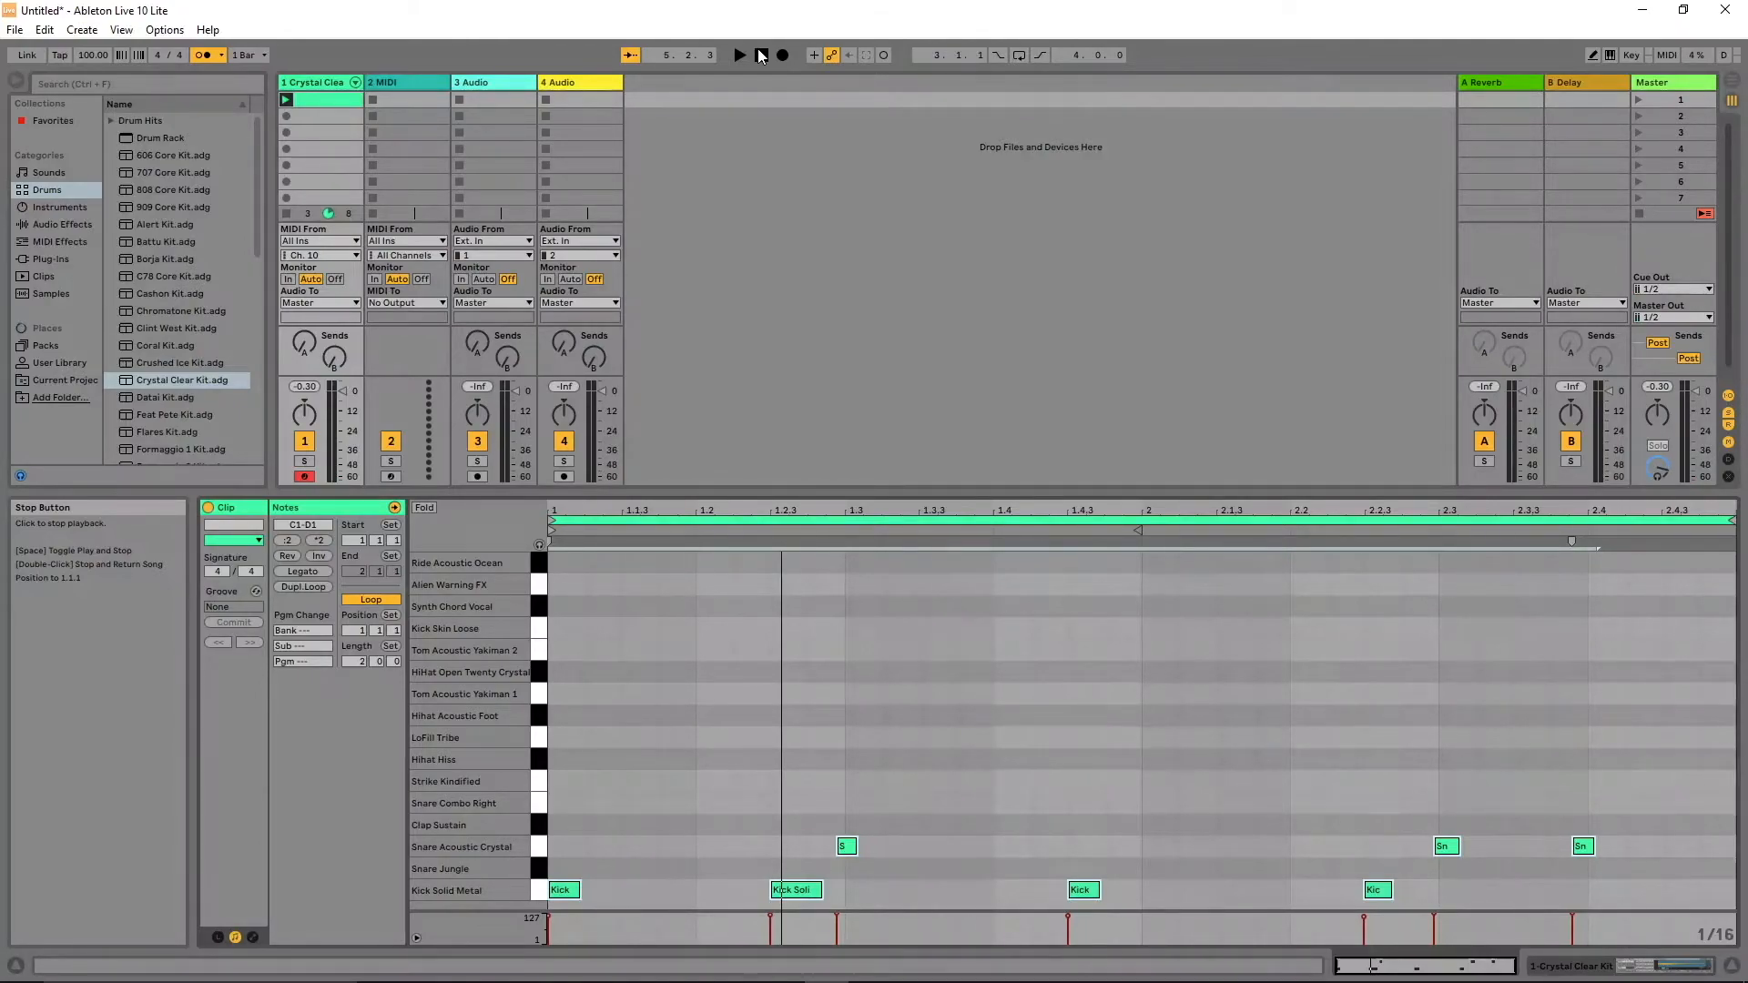
pyautogui.click(762, 55)
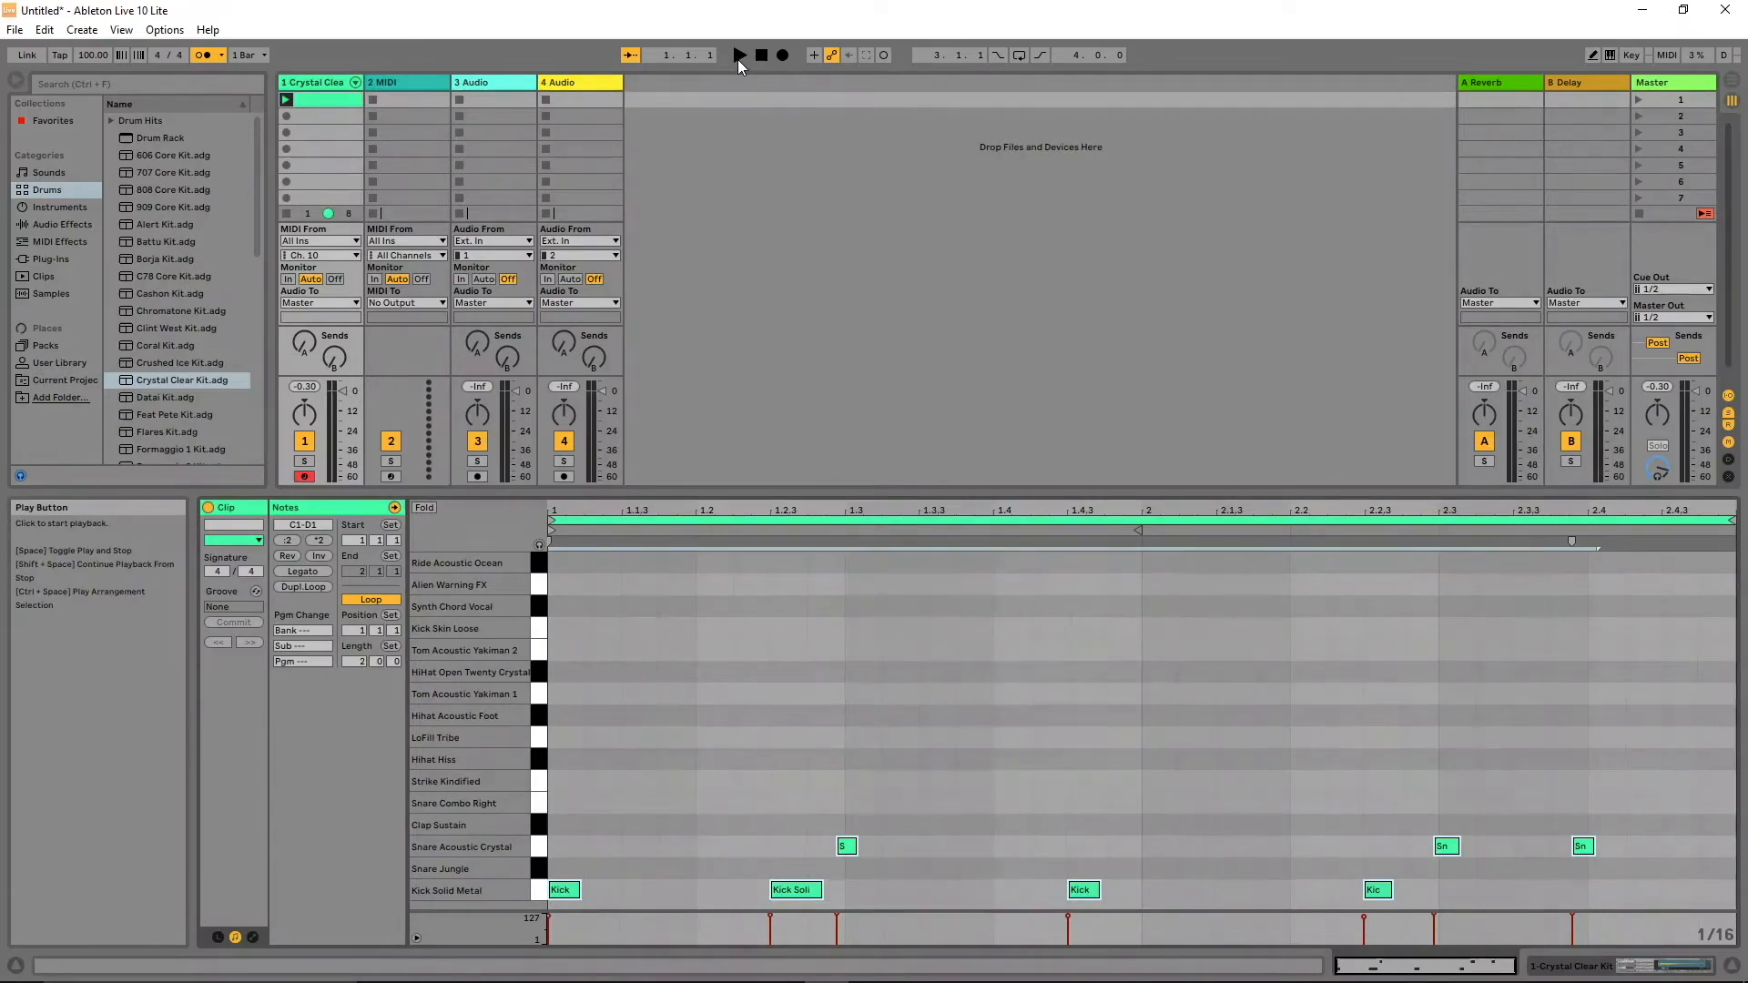
# Step: Play back the recorded drum clip and move its last Snare Acoustic Crystal note onto beat 2.4
pyautogui.click(738, 57)
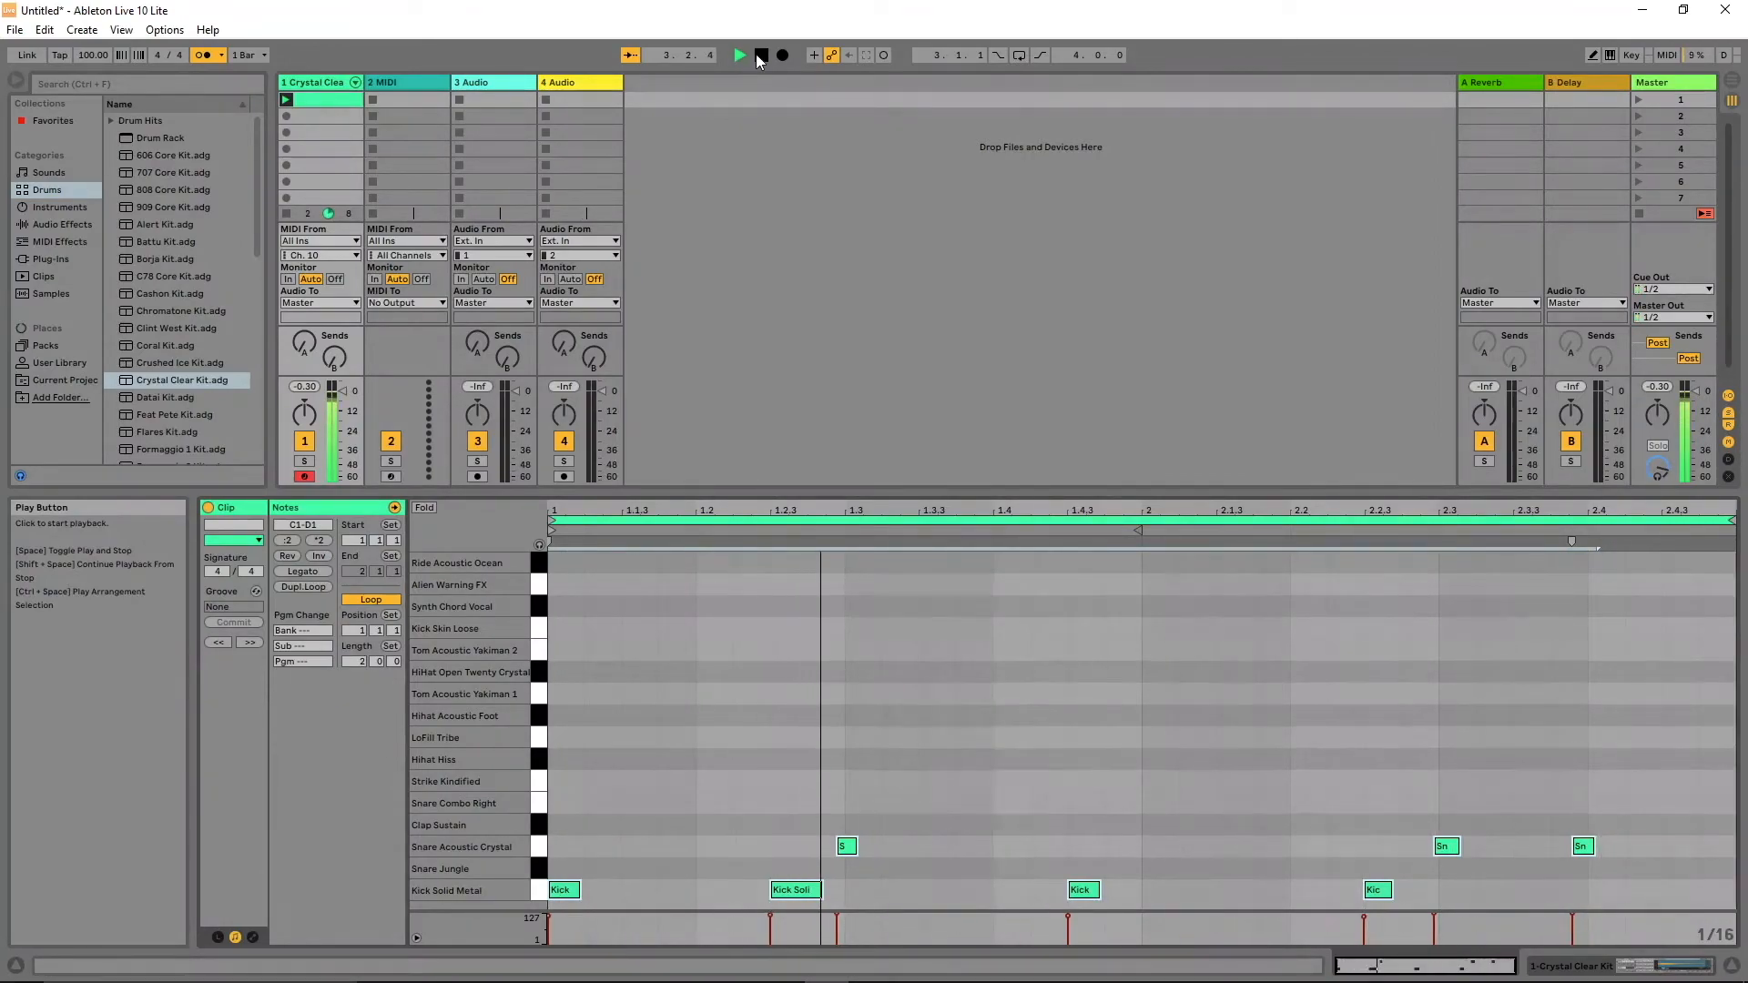
pyautogui.click(757, 57)
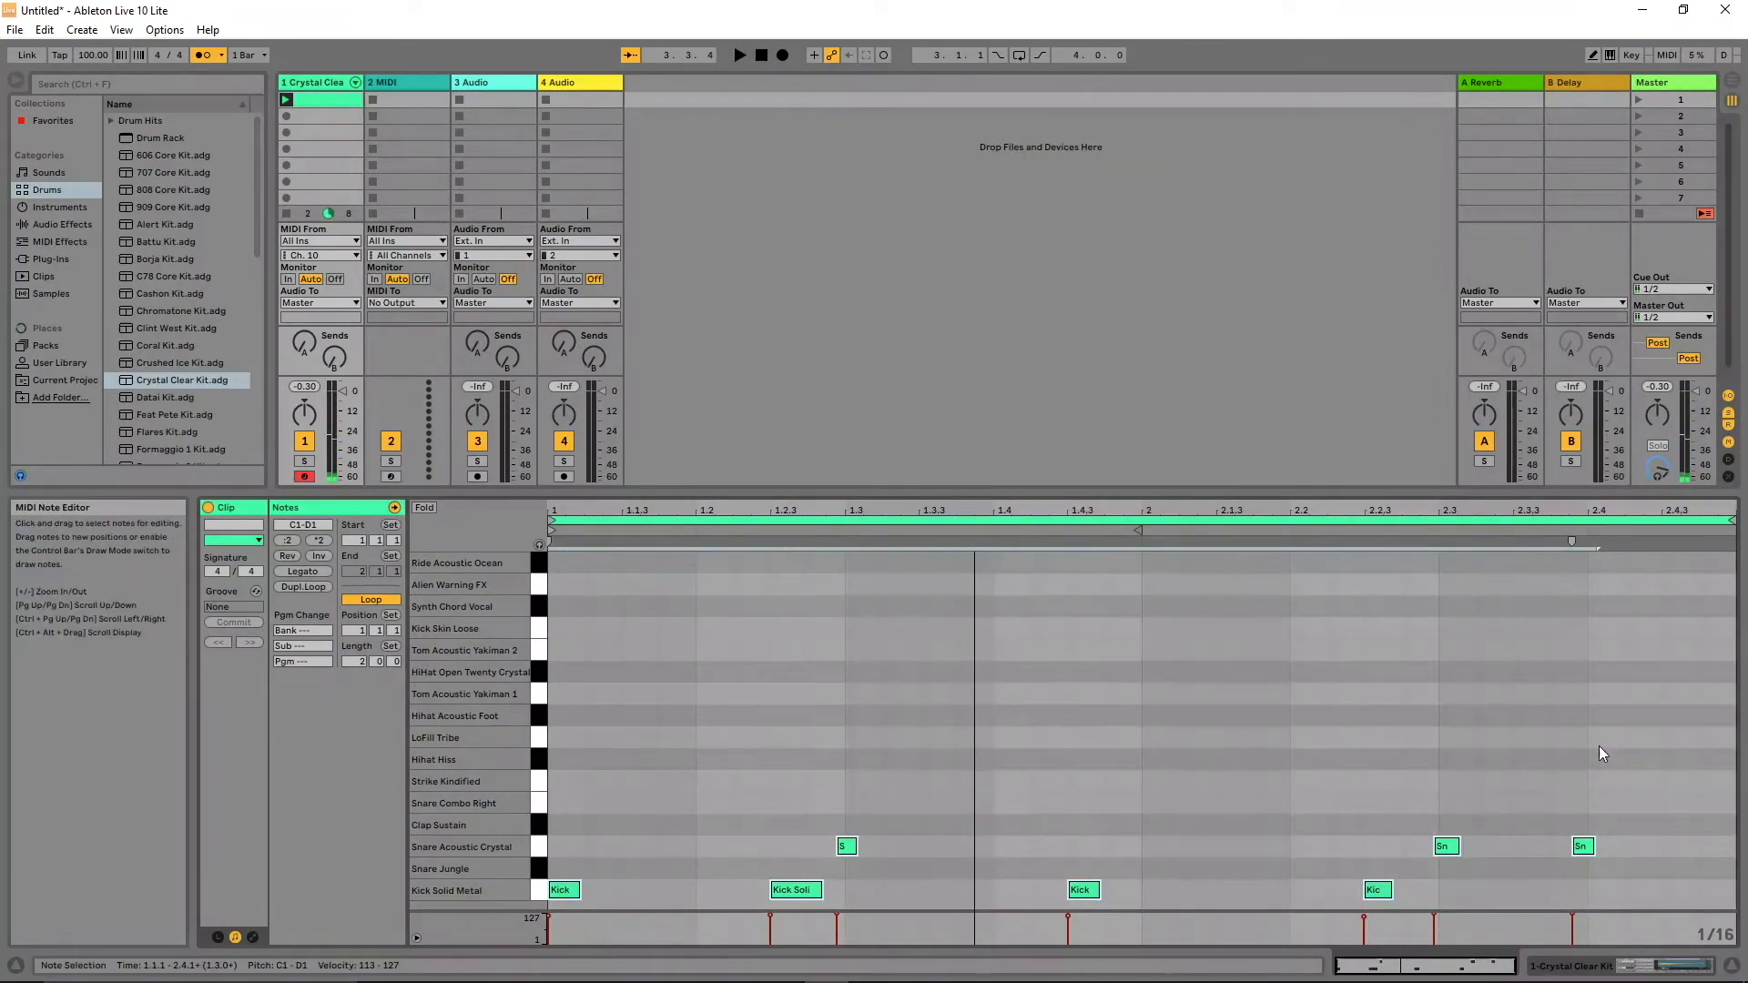
pyautogui.click(1586, 769)
pyautogui.moveTo(1583, 849); pyautogui.dragTo(1600, 851)
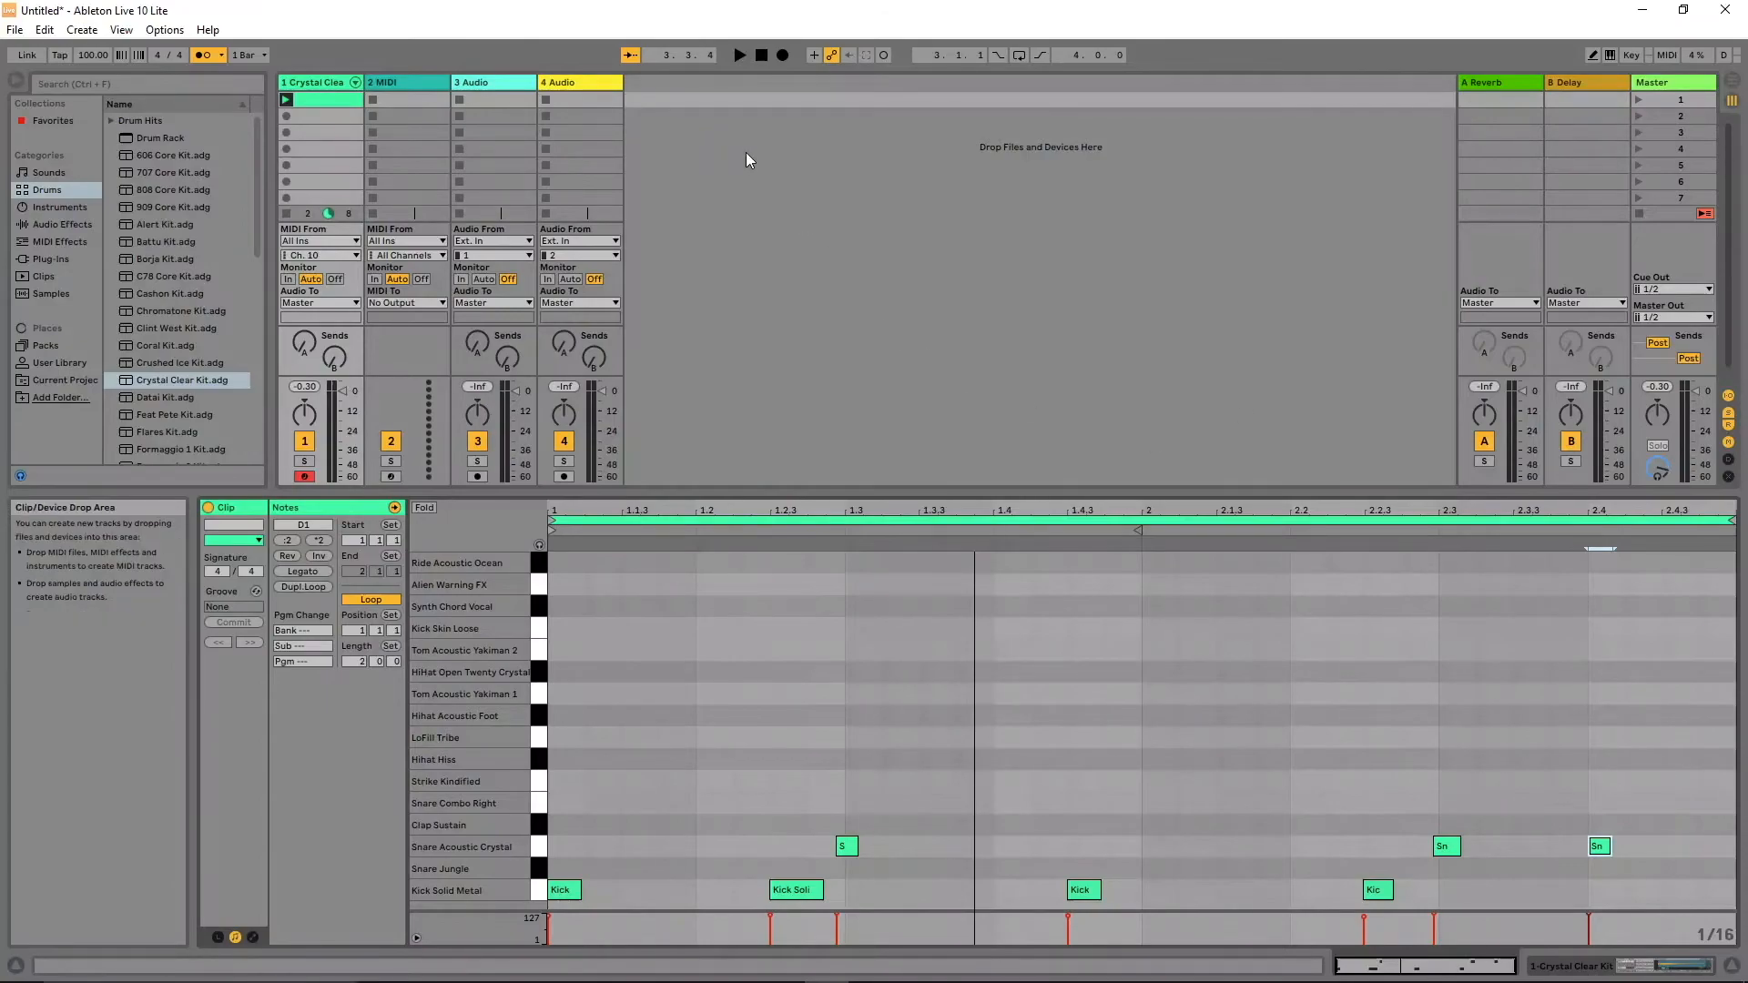
# Step: Audition the loop, nudge the Snare Acoustic Crystal note near beat 2.3 slightly later, and check it in playback
pyautogui.click(740, 54)
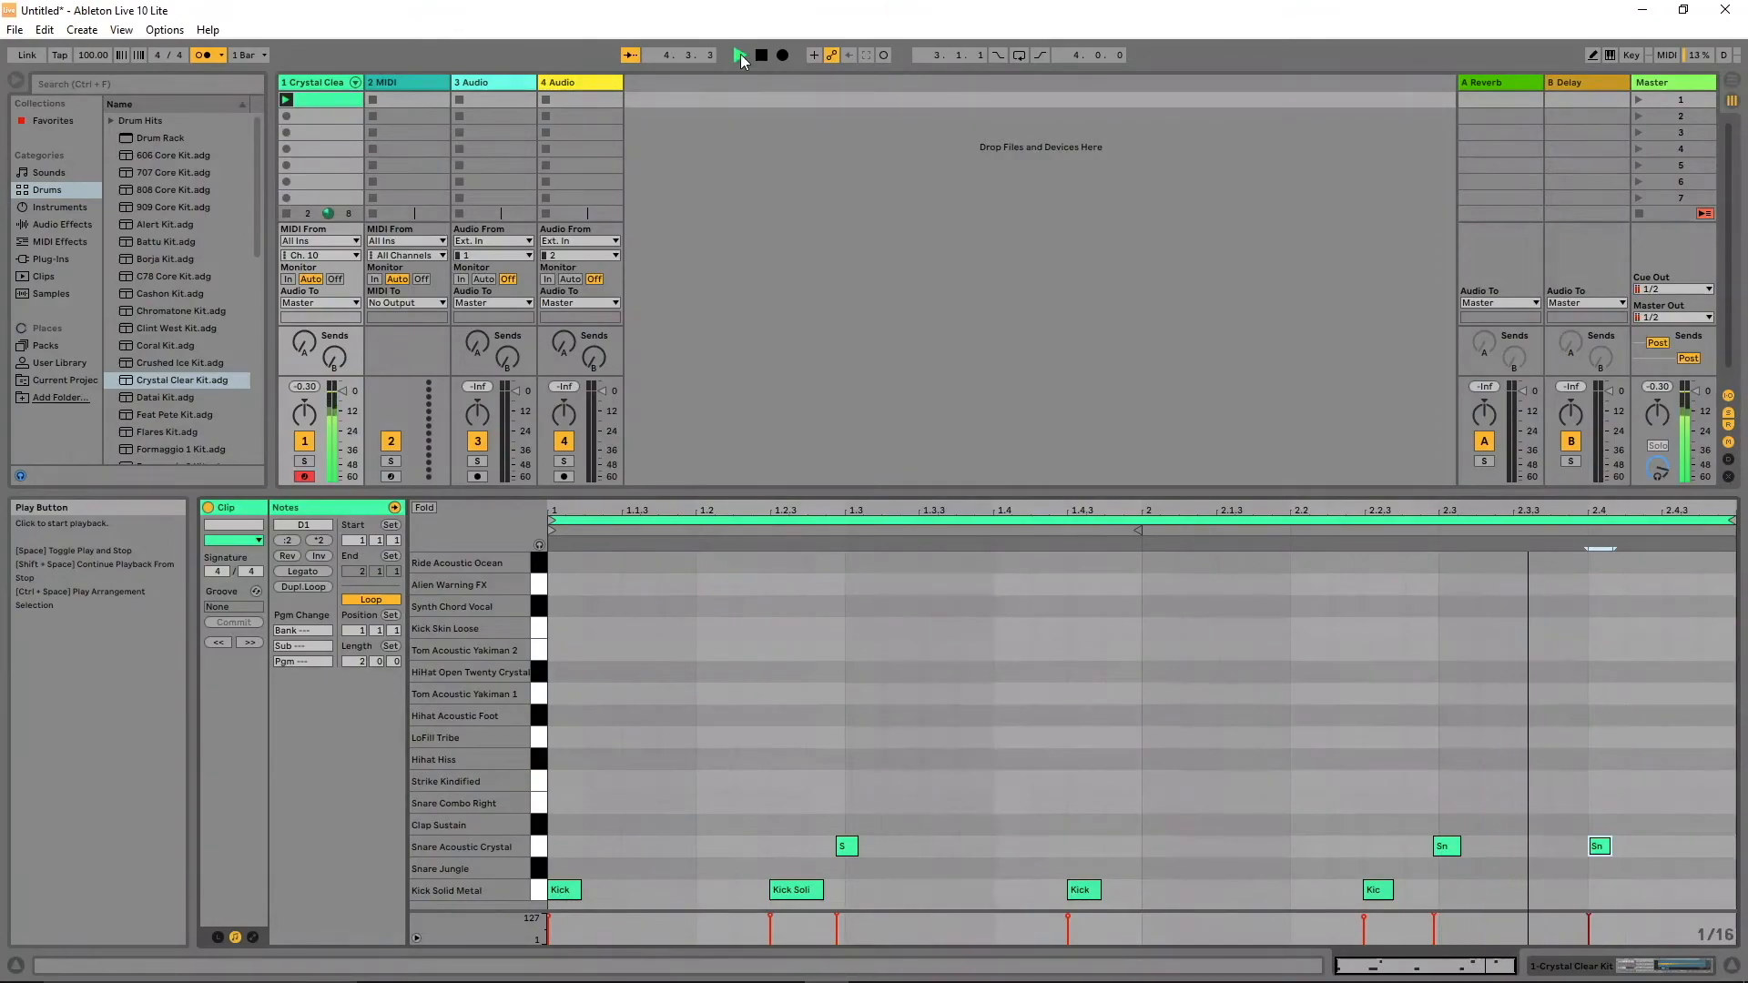
pyautogui.click(757, 62)
pyautogui.click(1455, 852)
pyautogui.moveTo(1461, 851)
pyautogui.mouseDown()
pyautogui.moveTo(1486, 854)
pyautogui.moveTo(1457, 848)
pyautogui.mouseUp()
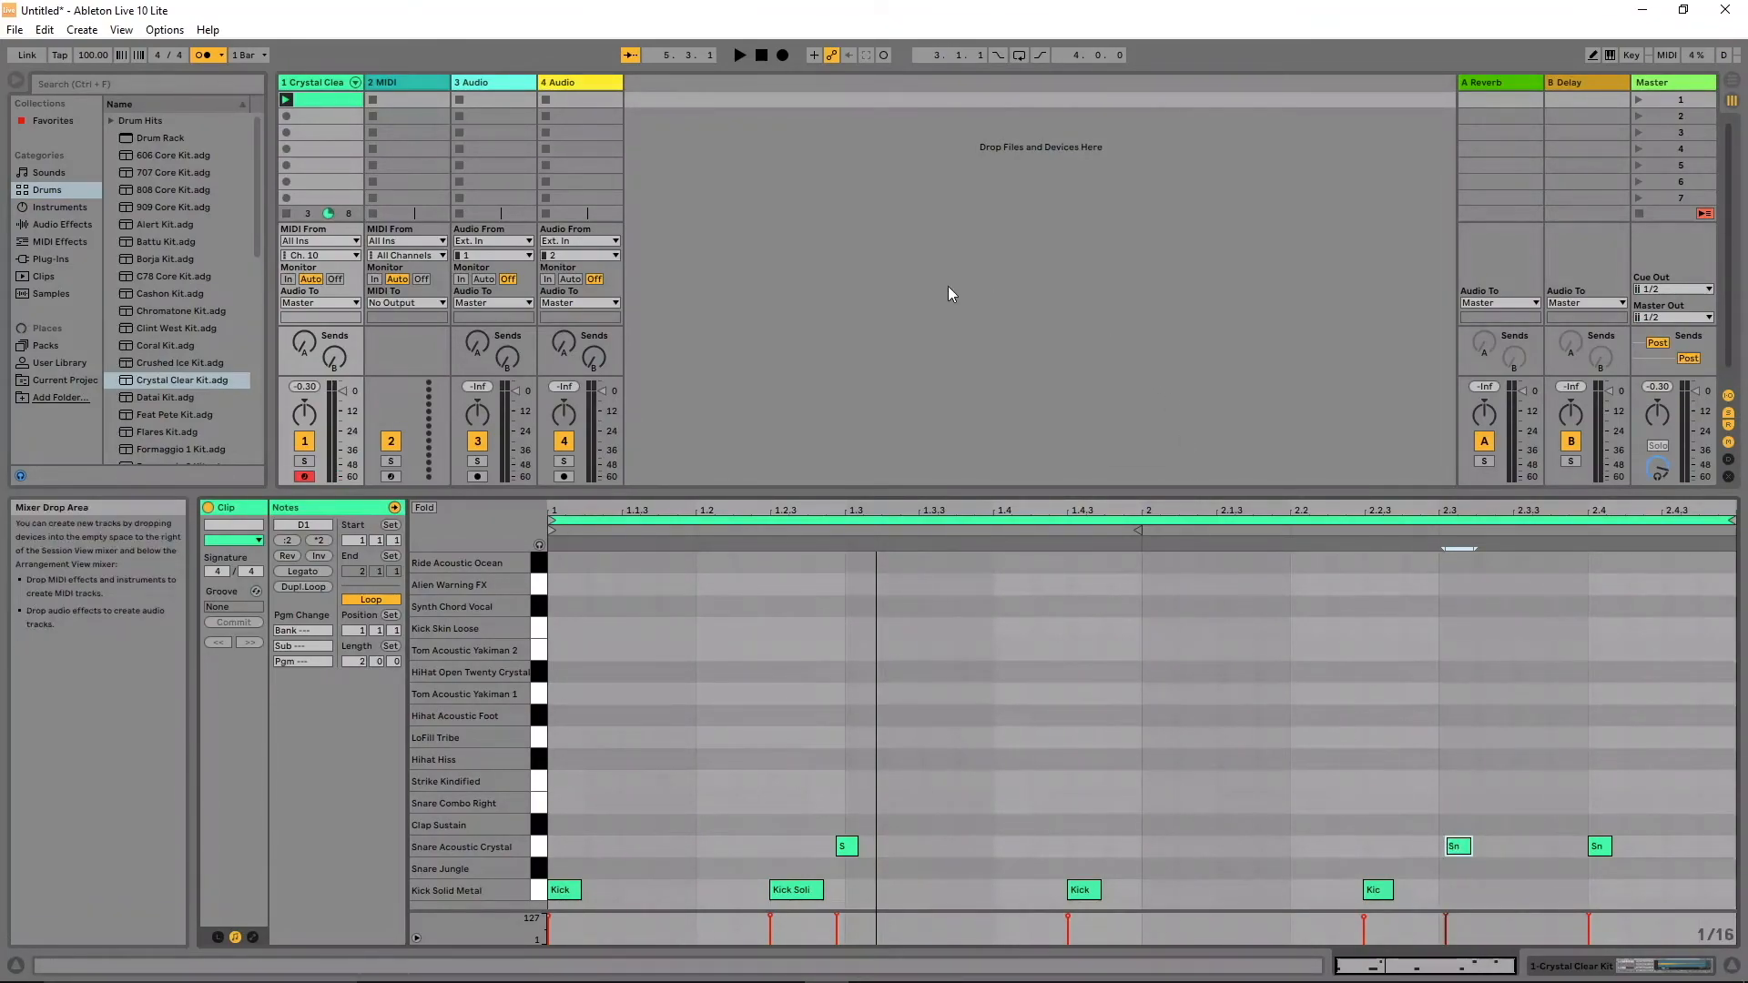
pyautogui.click(737, 54)
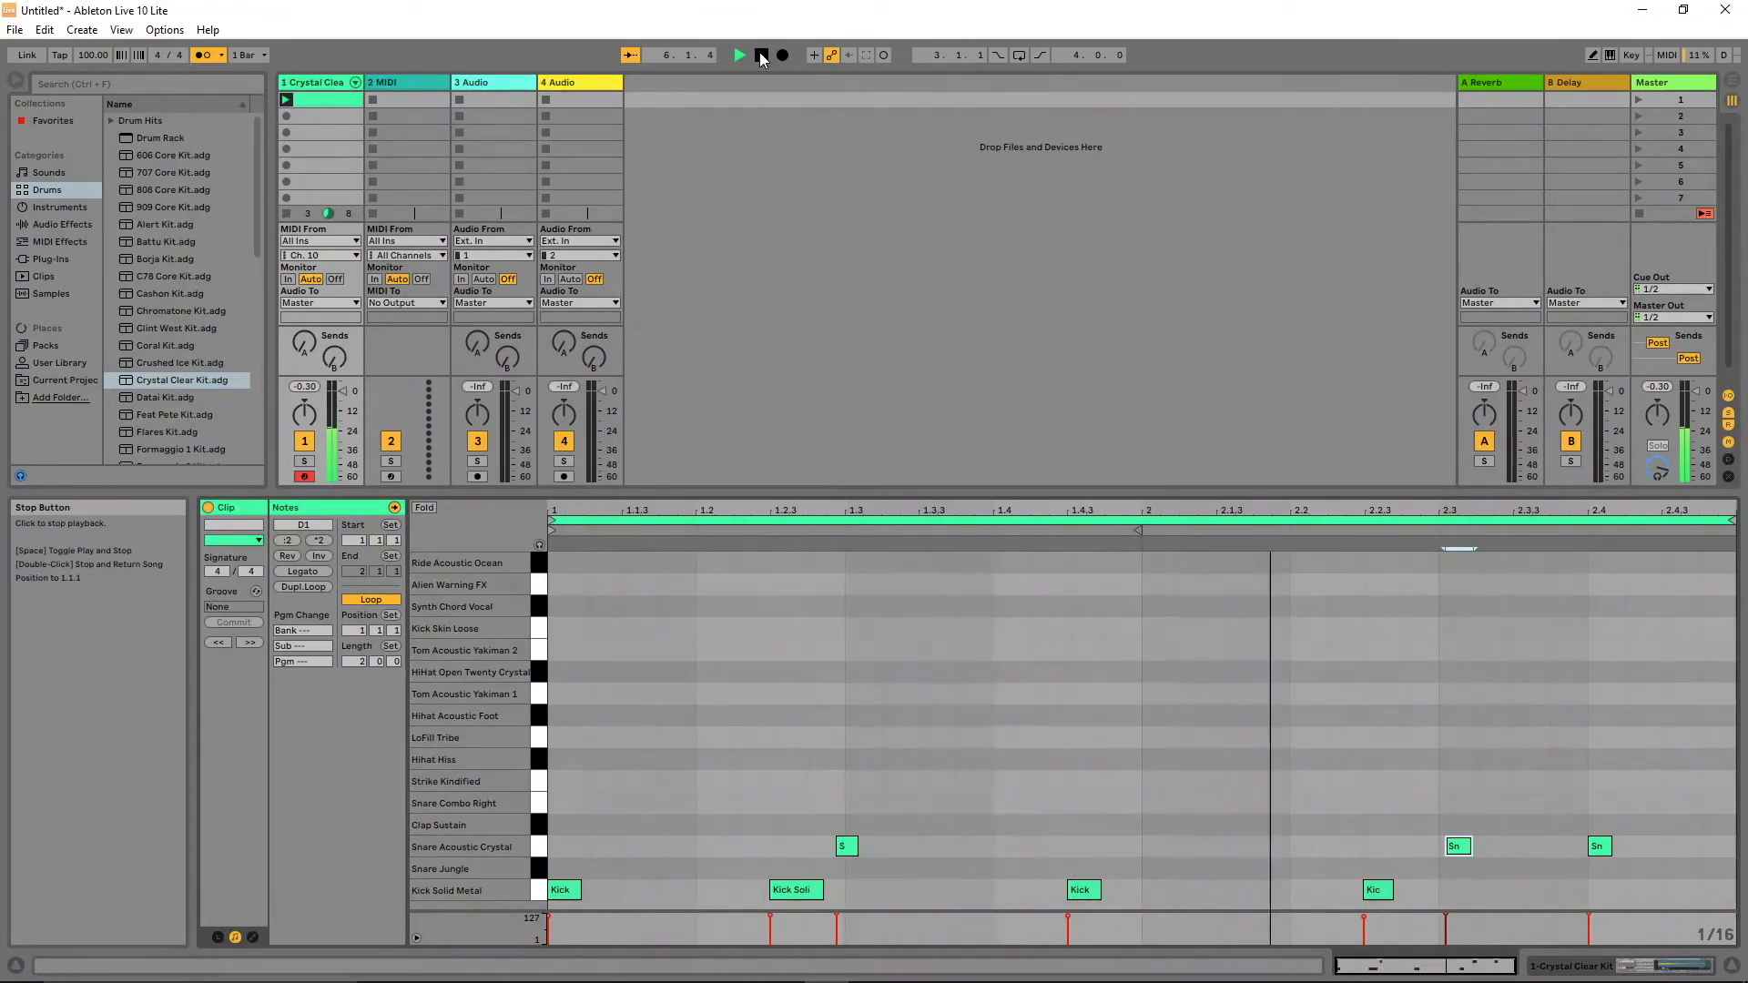
pyautogui.click(762, 56)
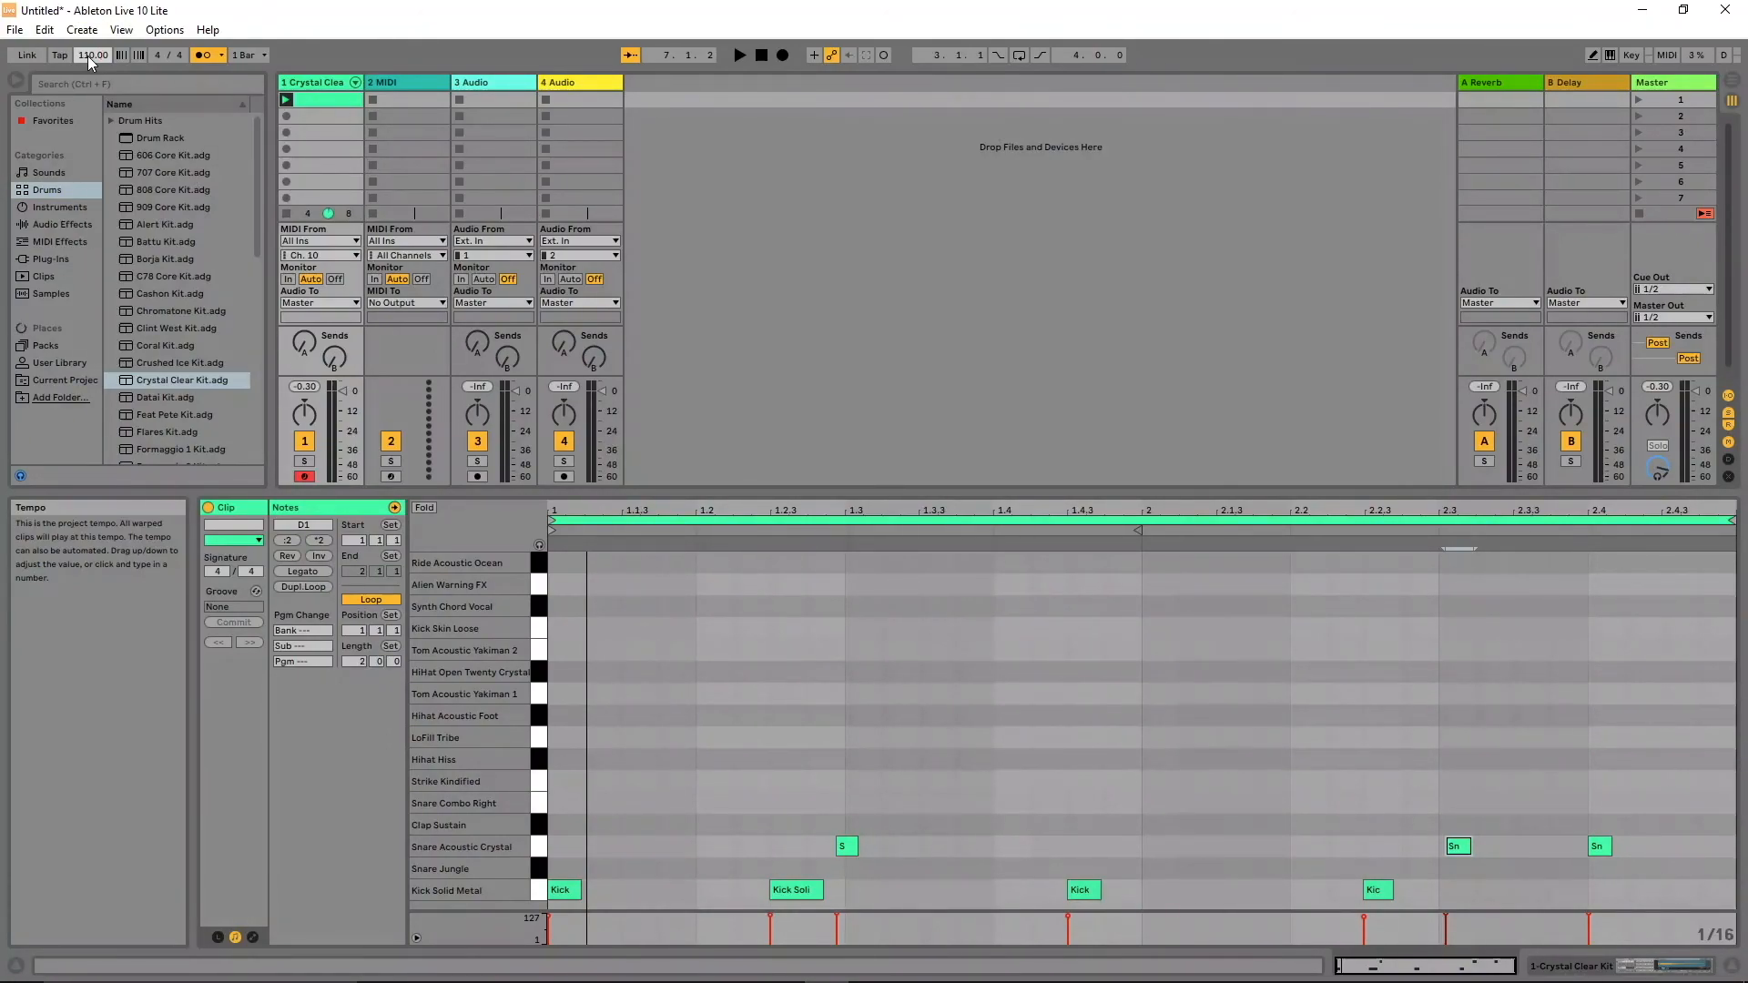
# Step: Set the project tempo to 110 BPM and play the drum loop from the start at the new tempo
pyautogui.click(759, 54)
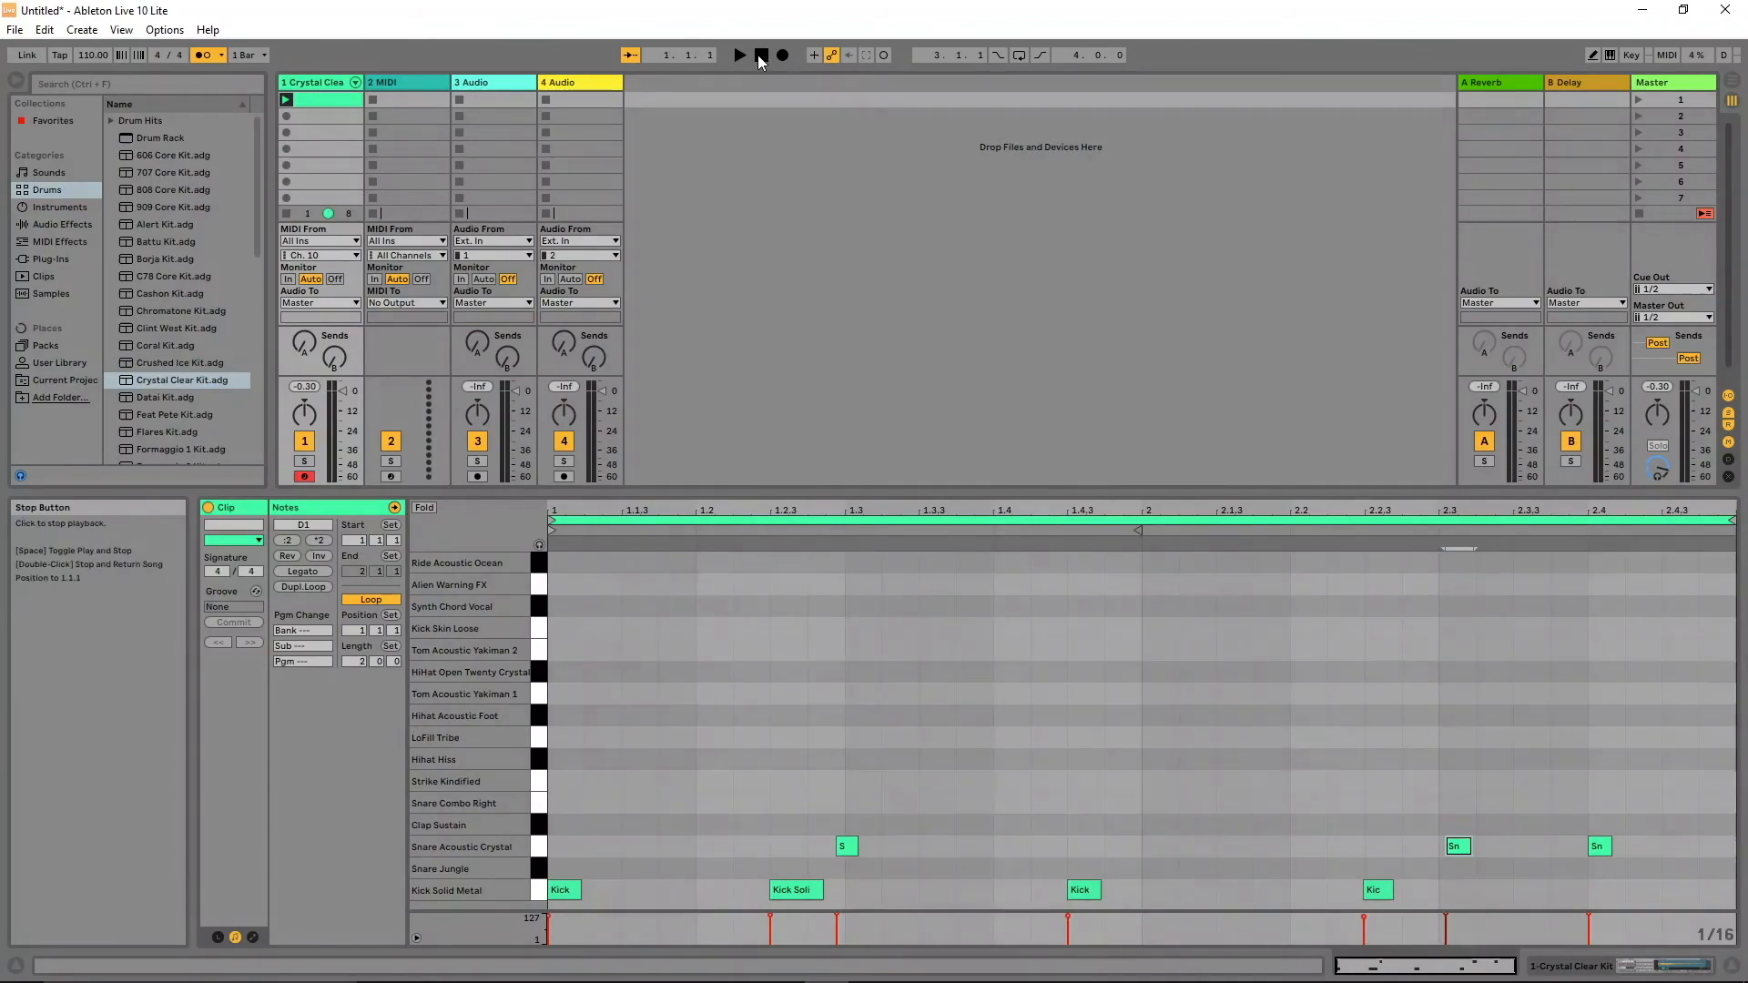
pyautogui.click(738, 53)
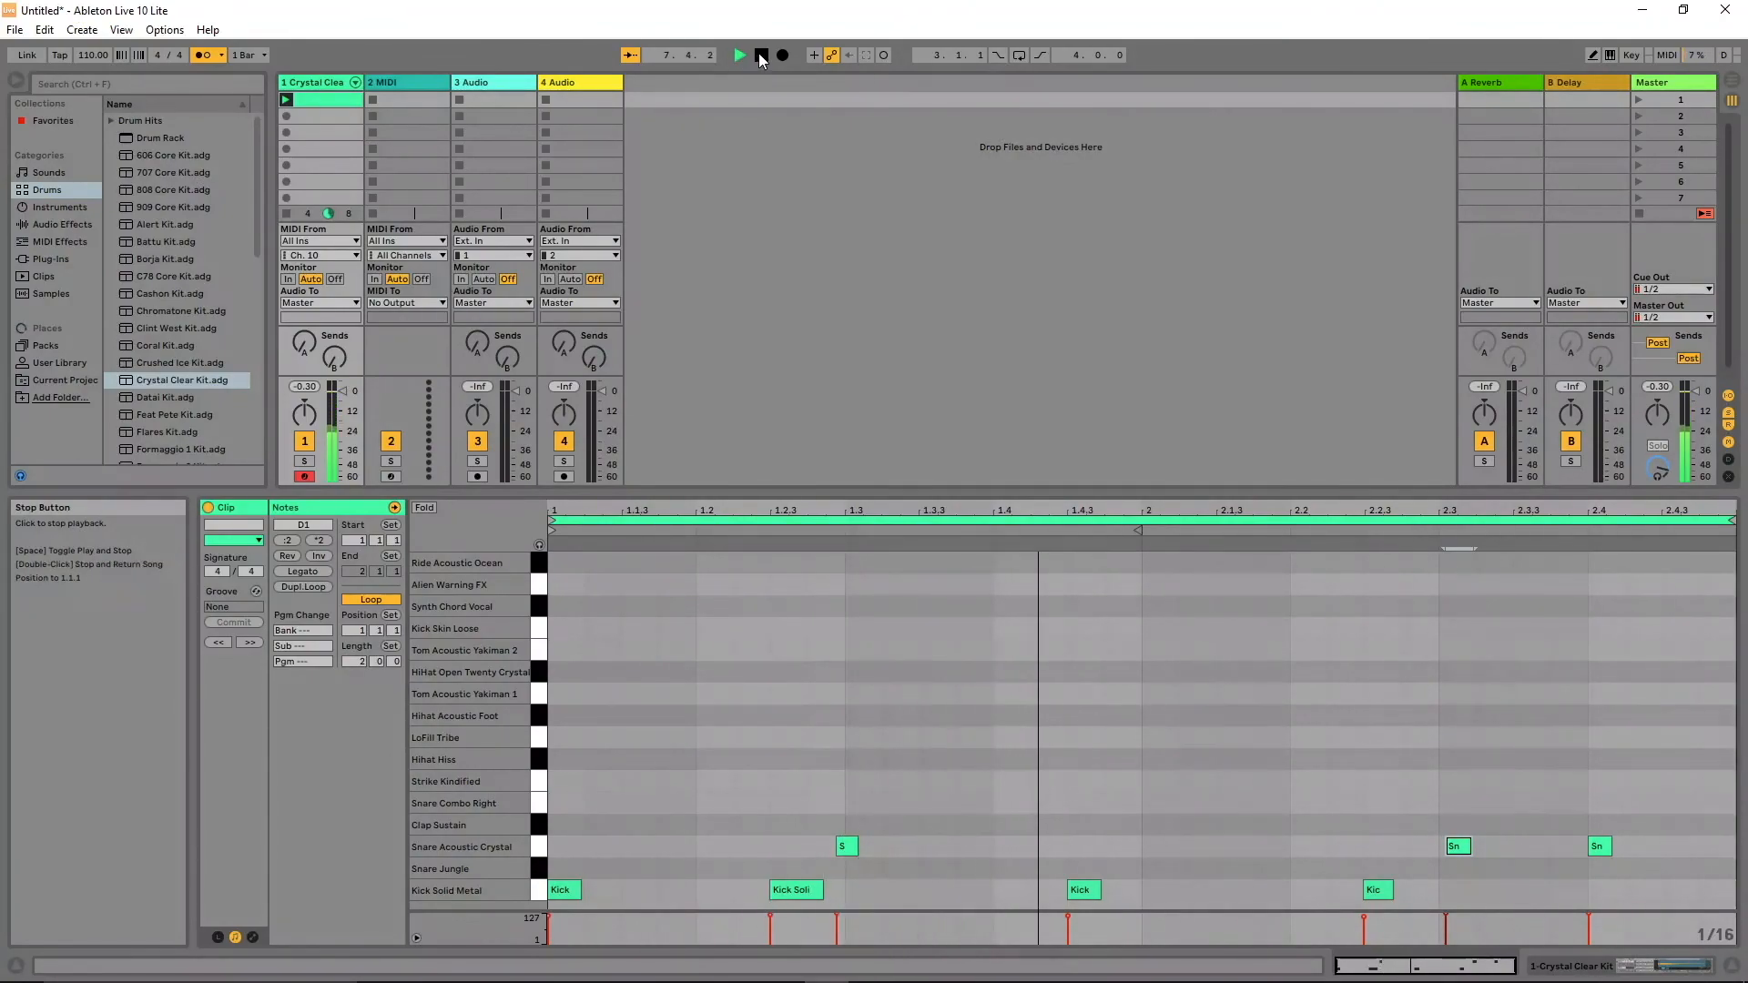
pyautogui.click(761, 56)
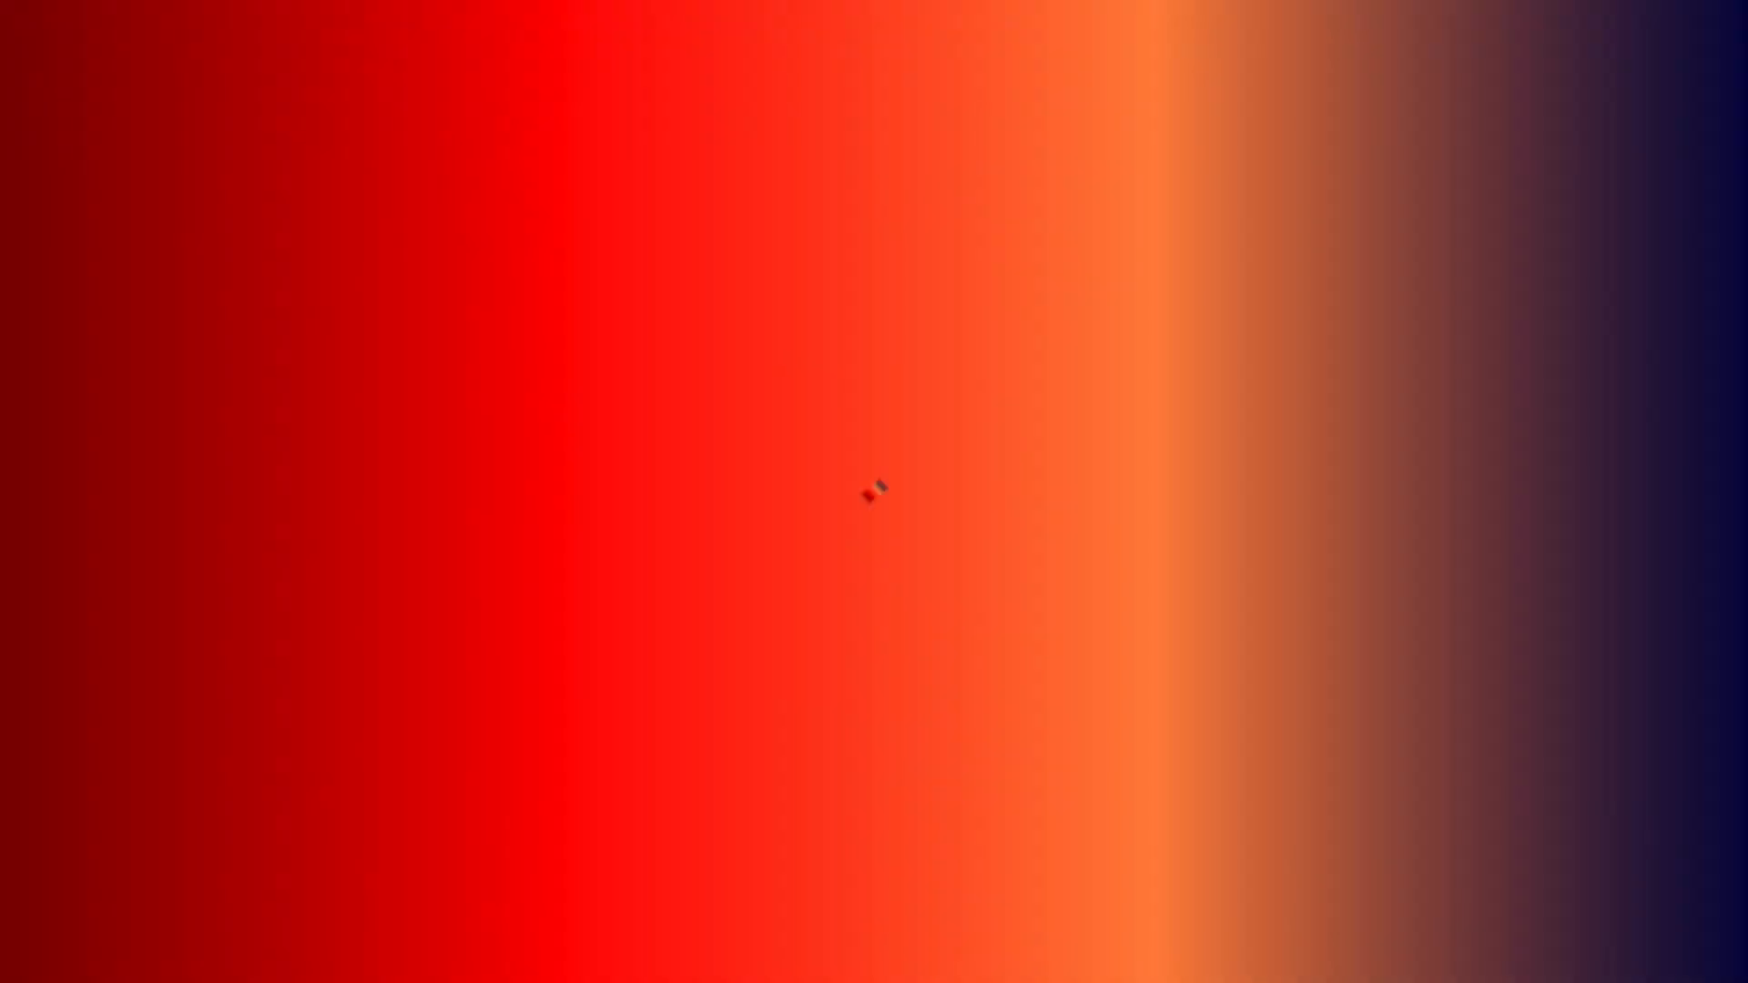